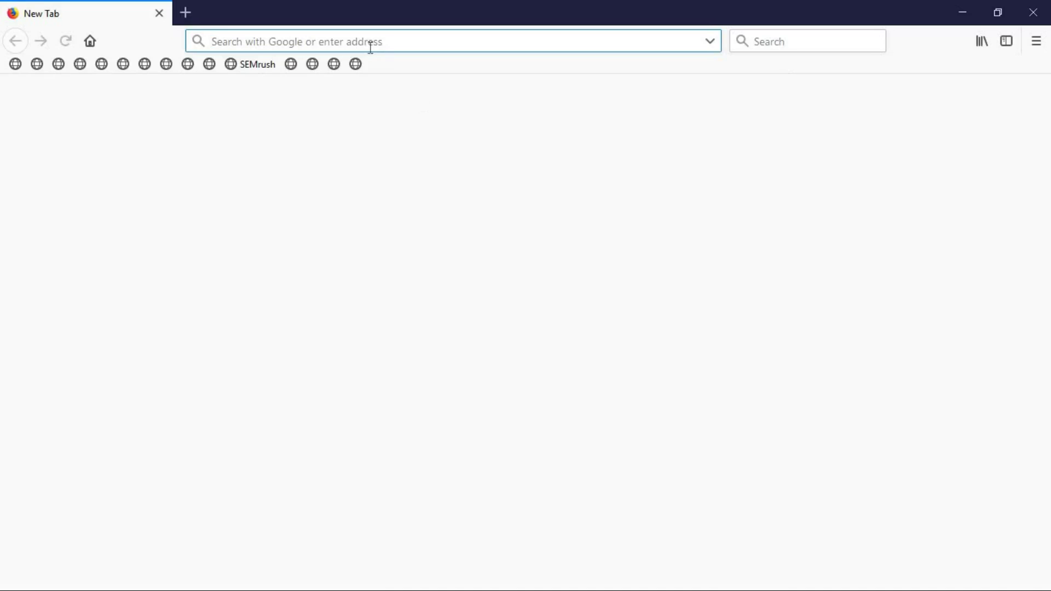
Search Google for 'camtasia' and open the TechSmith Camtasia video editor result
{"action": "type", "text": "camtasa"}
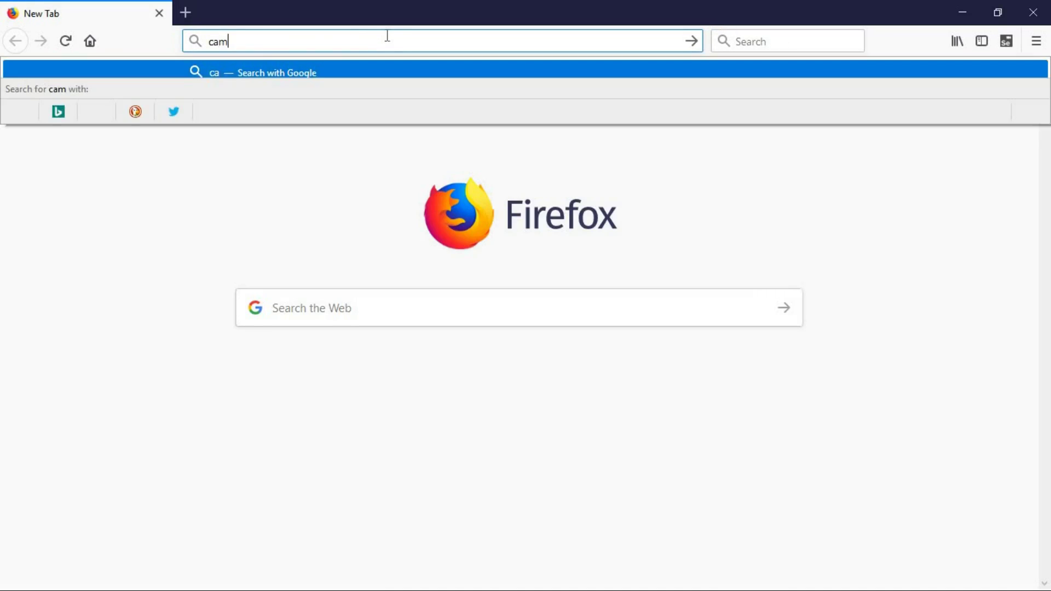
{"action": "key", "text": "BackSpace"}
{"action": "type", "text": "ia"}
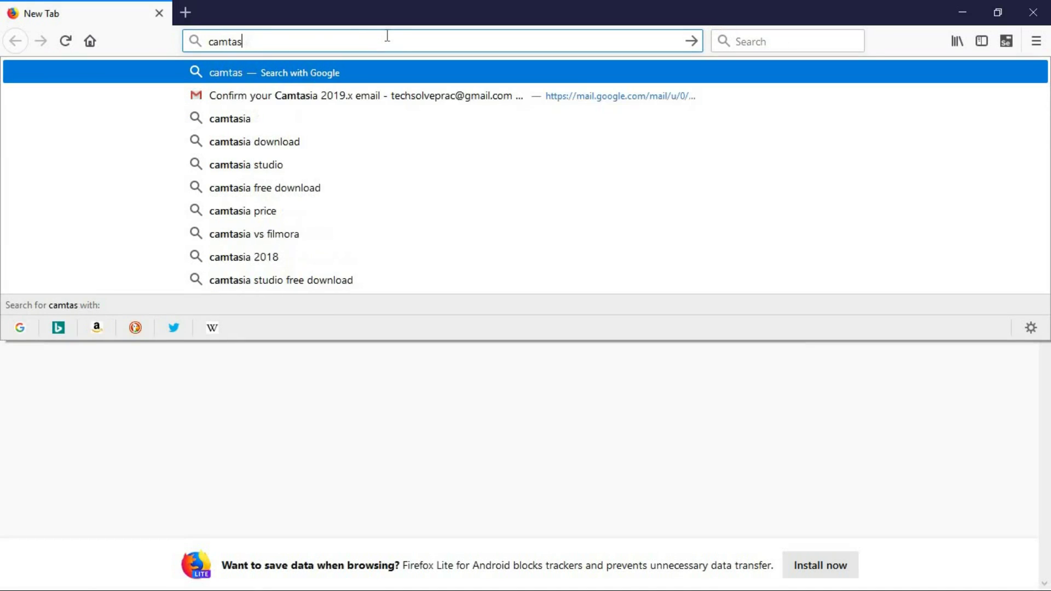
{"action": "key", "text": "Return"}
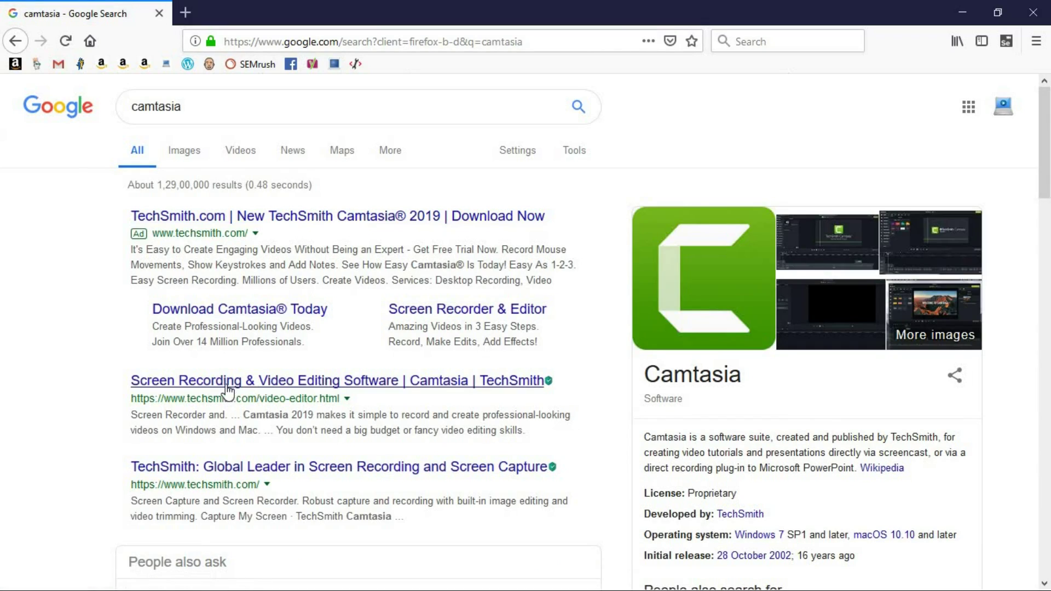
{"action": "left_click_drag", "start_coordinate": [132, 400], "coordinate": [351, 392]}
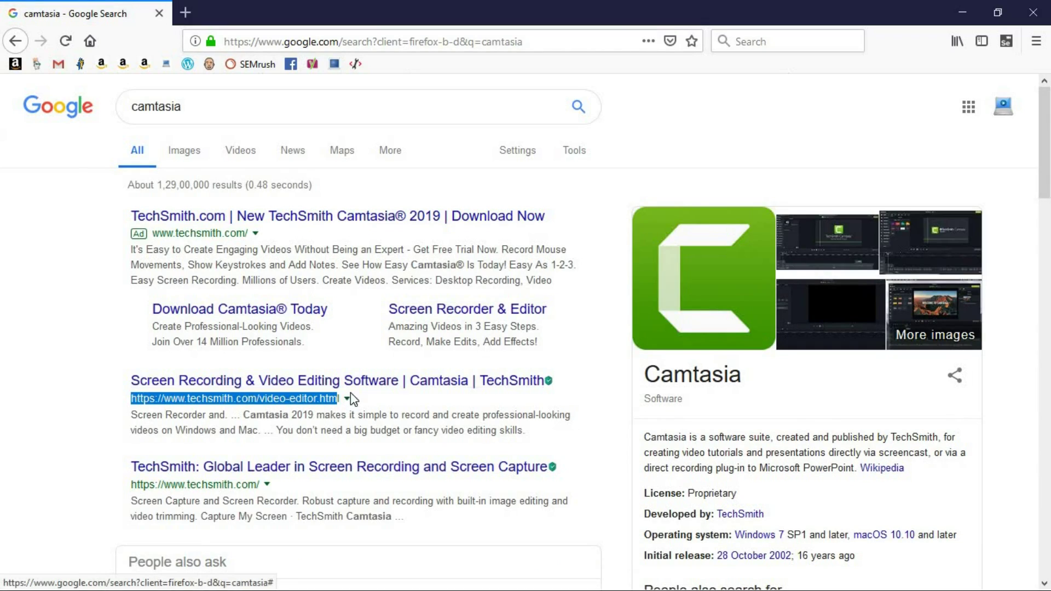
{"action": "left_click", "coordinate": [354, 389]}
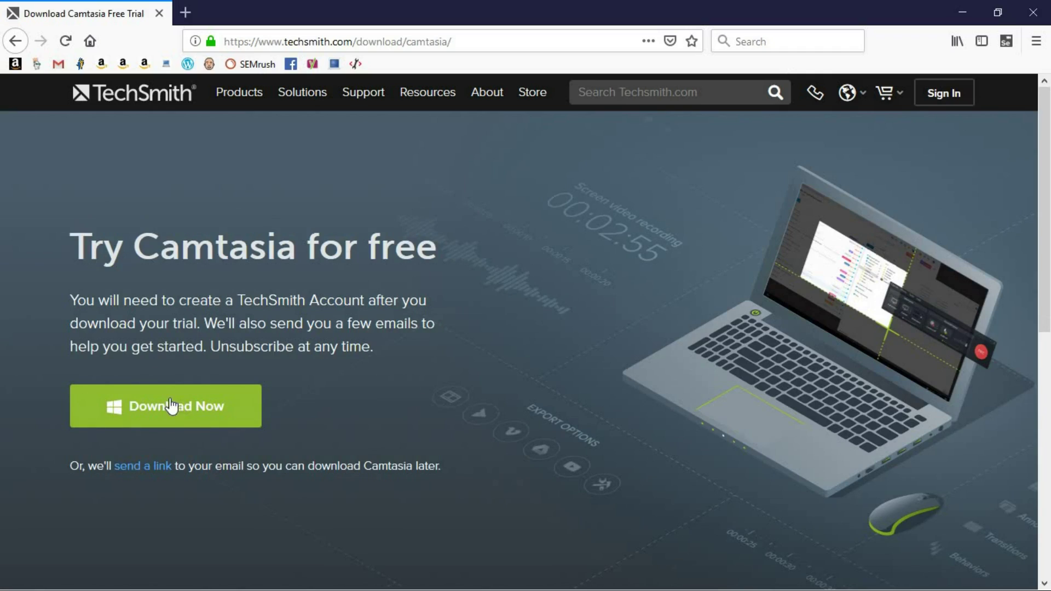
Begin the Camtasia trial download and review the TechSmith Account requirement note
{"action": "left_click", "coordinate": [172, 408]}
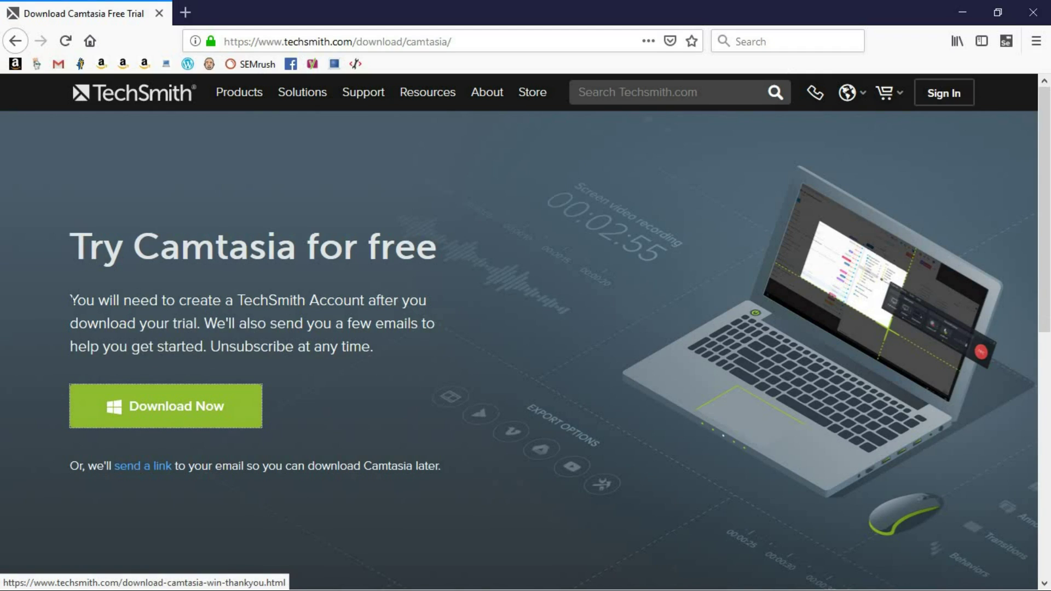
{"action": "left_click_drag", "start_coordinate": [71, 300], "coordinate": [261, 313]}
{"action": "left_click_drag", "start_coordinate": [176, 337], "coordinate": [173, 324]}
{"action": "left_click_drag", "start_coordinate": [249, 323], "coordinate": [394, 357]}
{"action": "left_click", "coordinate": [361, 372]}
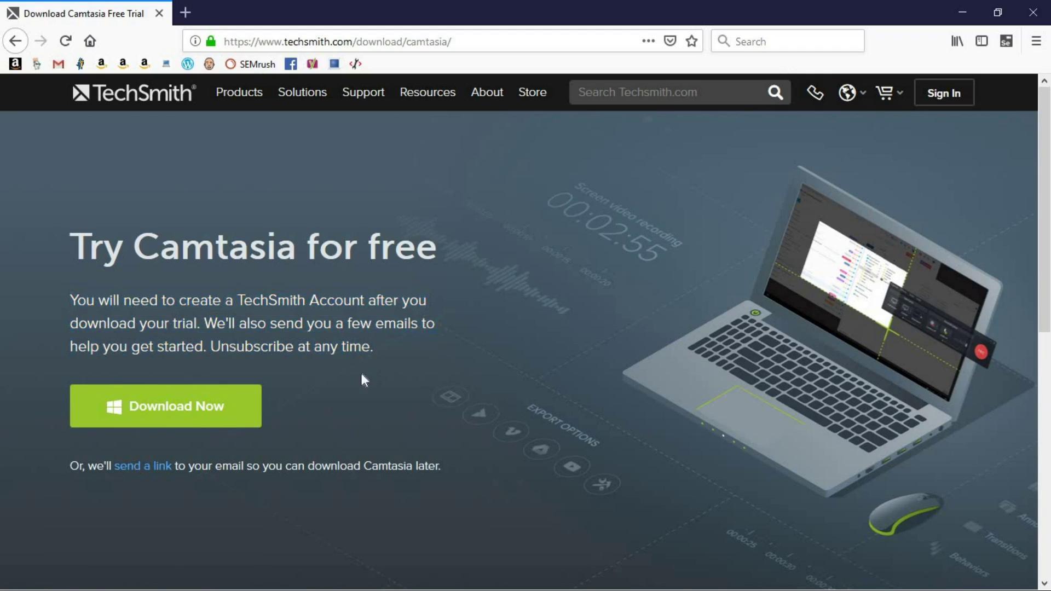
Save the camtasia.exe installer to the Desktop
{"action": "left_click", "coordinate": [164, 413]}
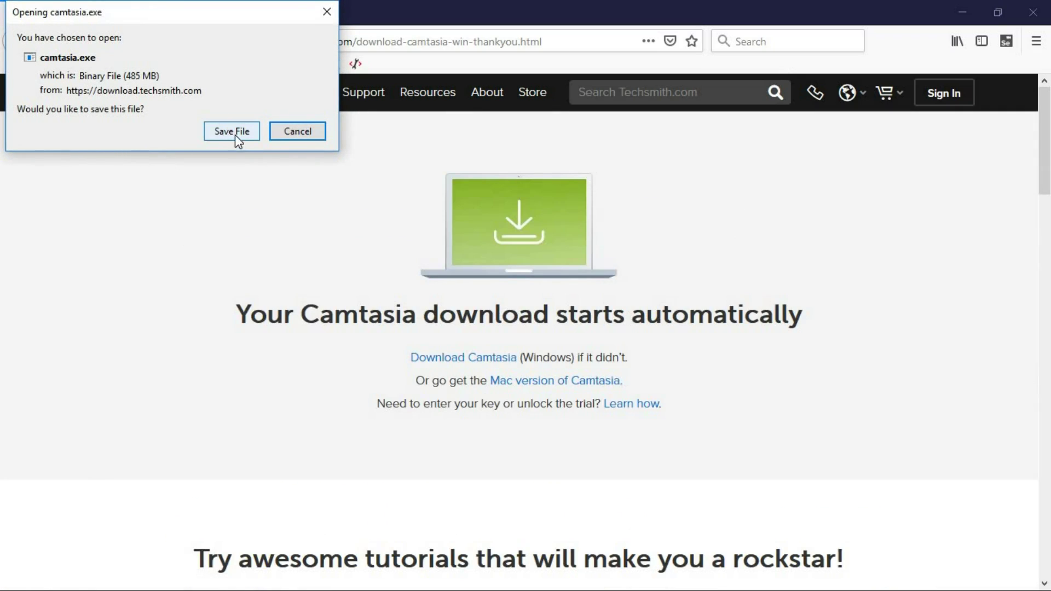
{"action": "left_click", "coordinate": [232, 132]}
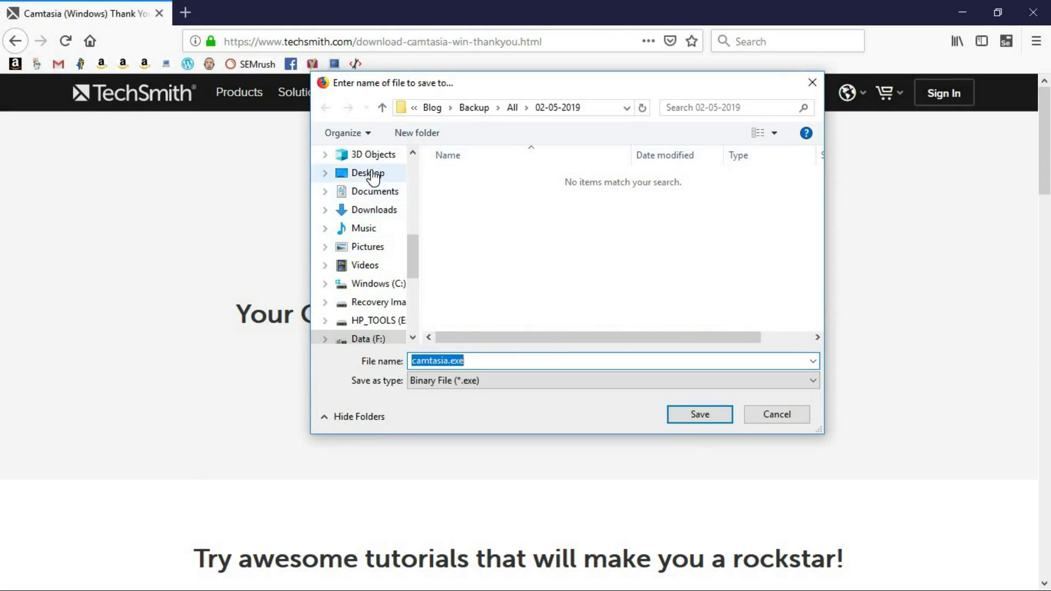
{"action": "left_click", "coordinate": [372, 175]}
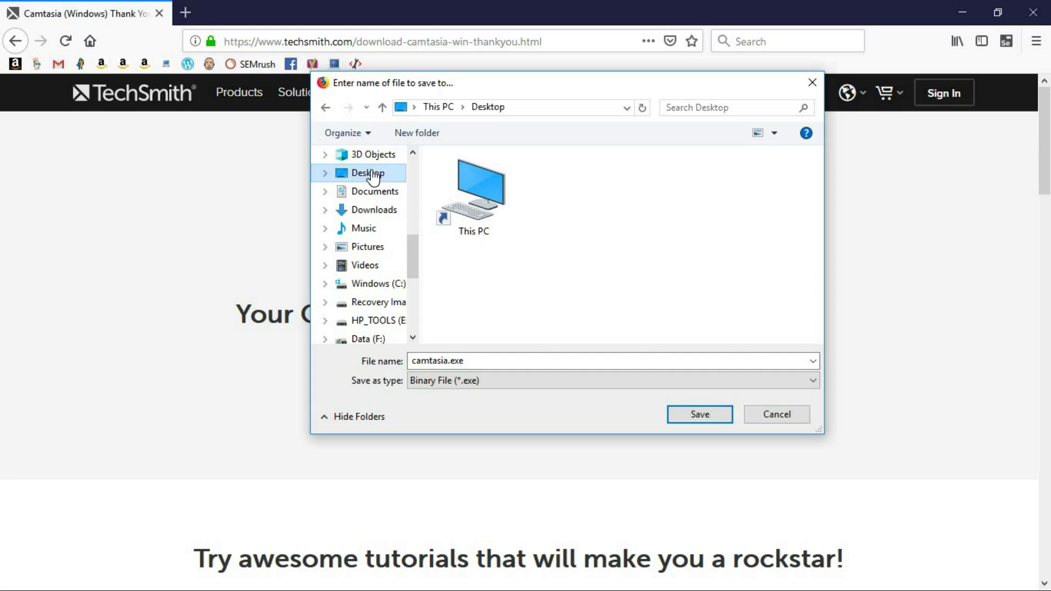
{"action": "left_click", "coordinate": [694, 419]}
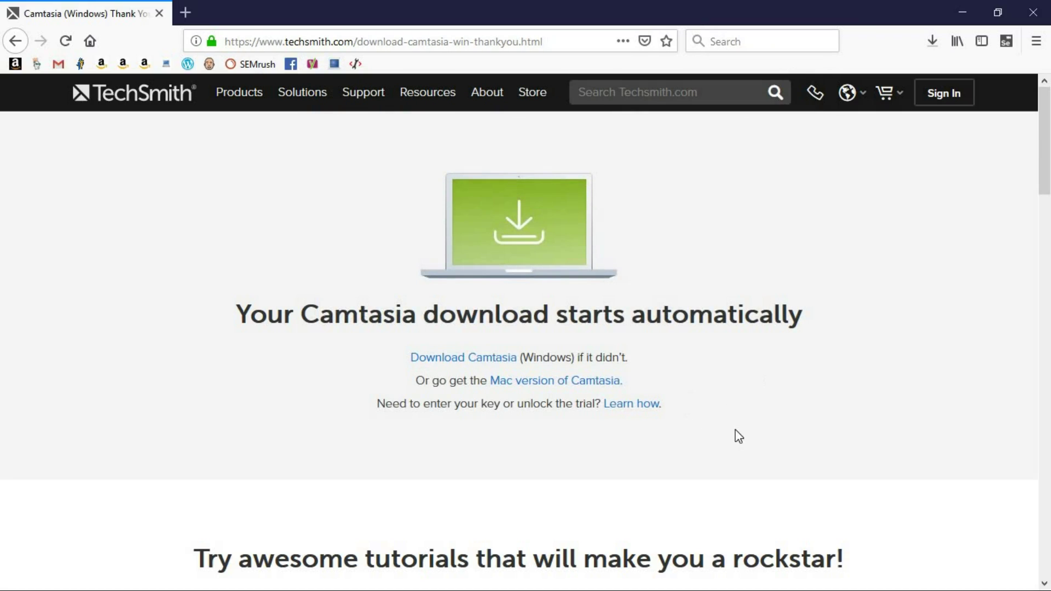
Close Firefox and refresh the desktop icons
{"action": "left_click", "coordinate": [1030, 12]}
{"action": "right_click", "coordinate": [510, 121]}
{"action": "left_click", "coordinate": [572, 168]}
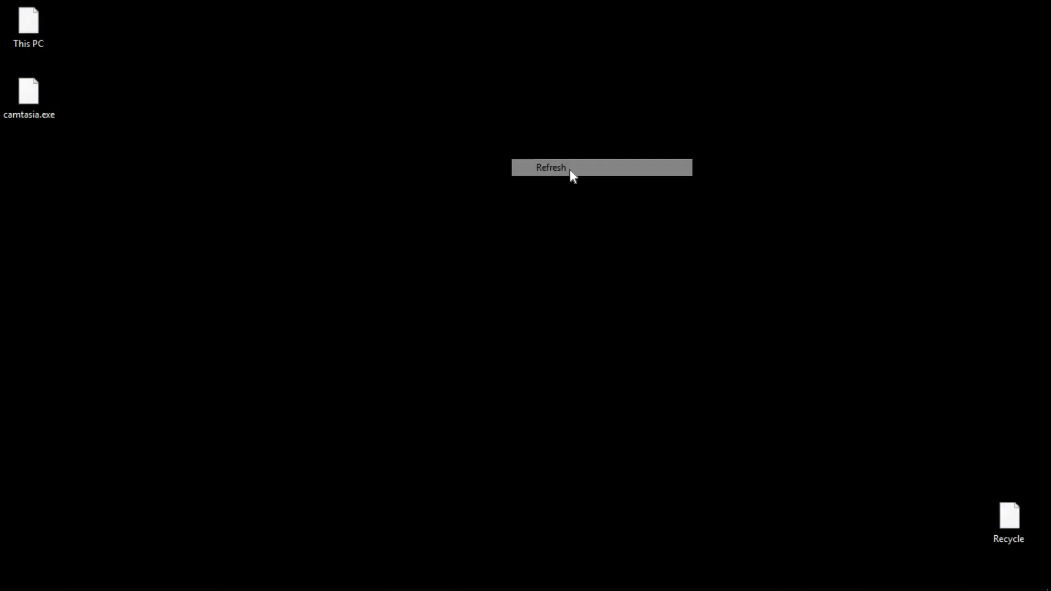
Run camtasia.exe and install Camtasia 2019 in English with the license terms accepted
{"action": "double_click", "coordinate": [24, 103]}
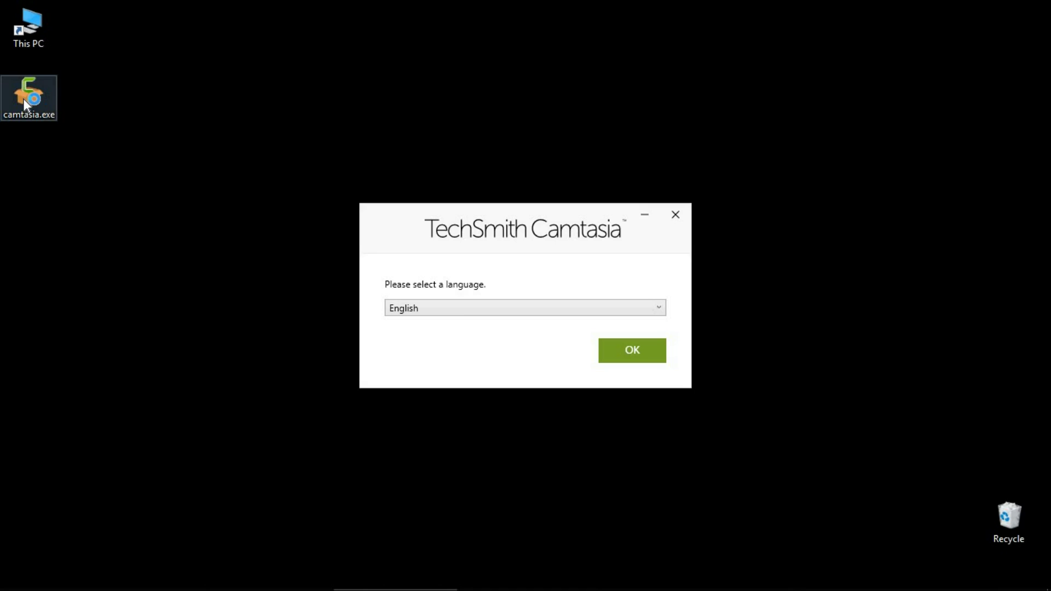
{"action": "left_click", "coordinate": [635, 359]}
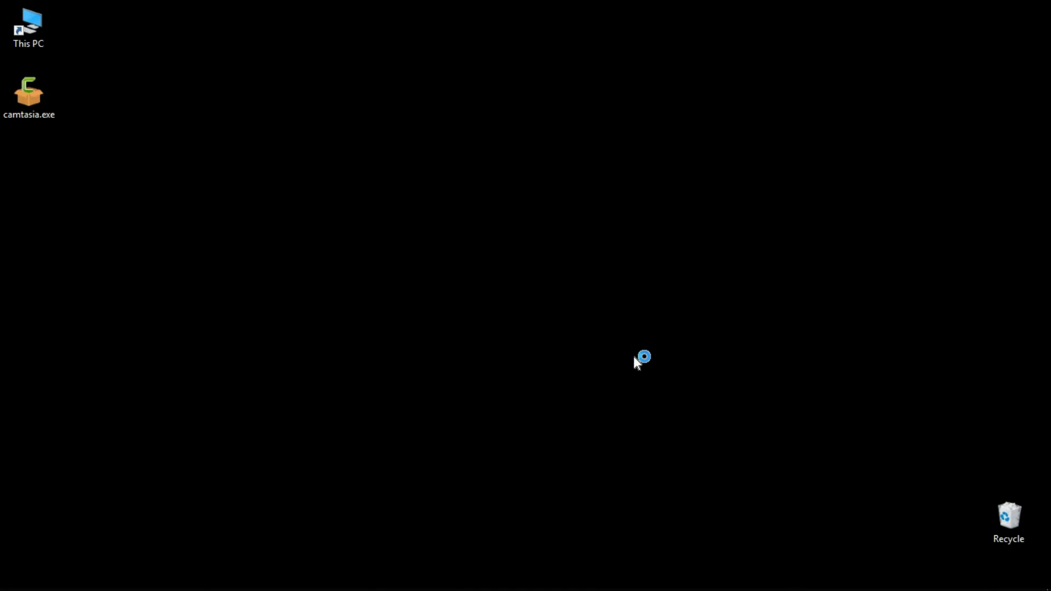
{"action": "left_click", "coordinate": [396, 362]}
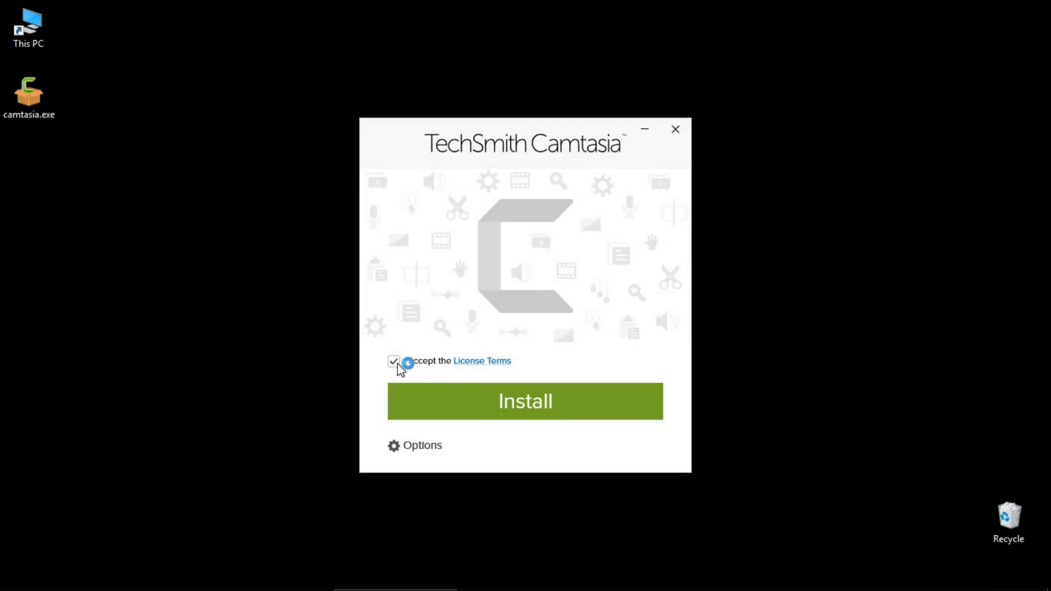
{"action": "left_click", "coordinate": [540, 405]}
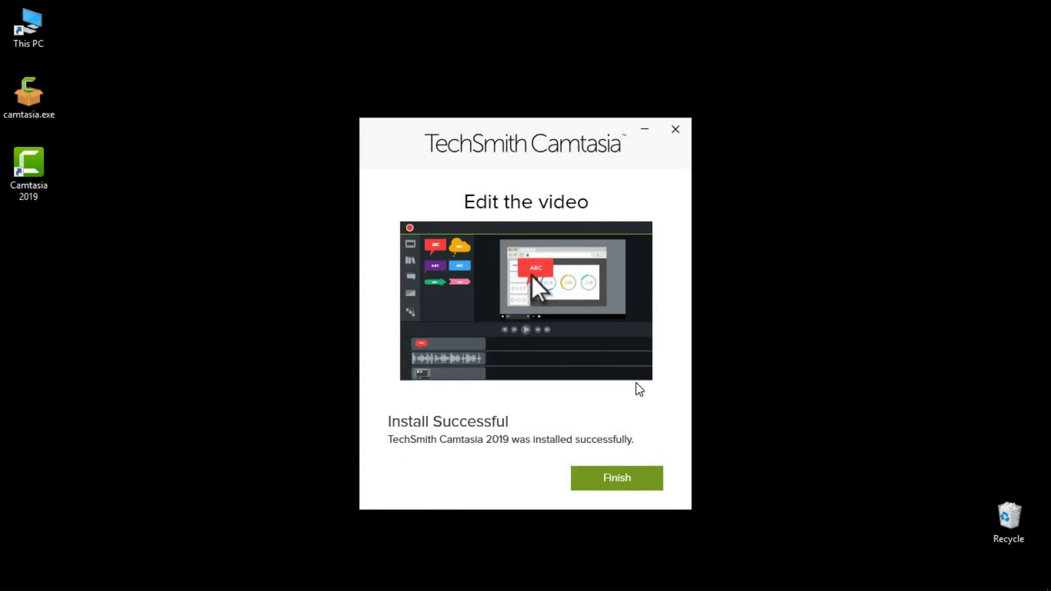
{"action": "left_click", "coordinate": [613, 477]}
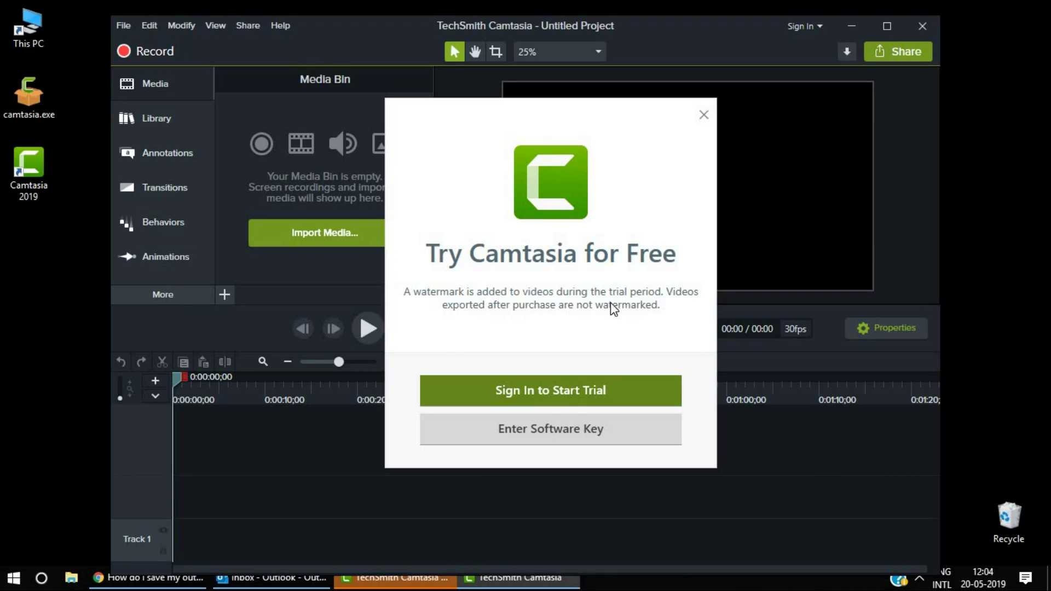
Sign in to the TechSmith account with its email and password to start the trial
{"action": "left_click", "coordinate": [558, 394]}
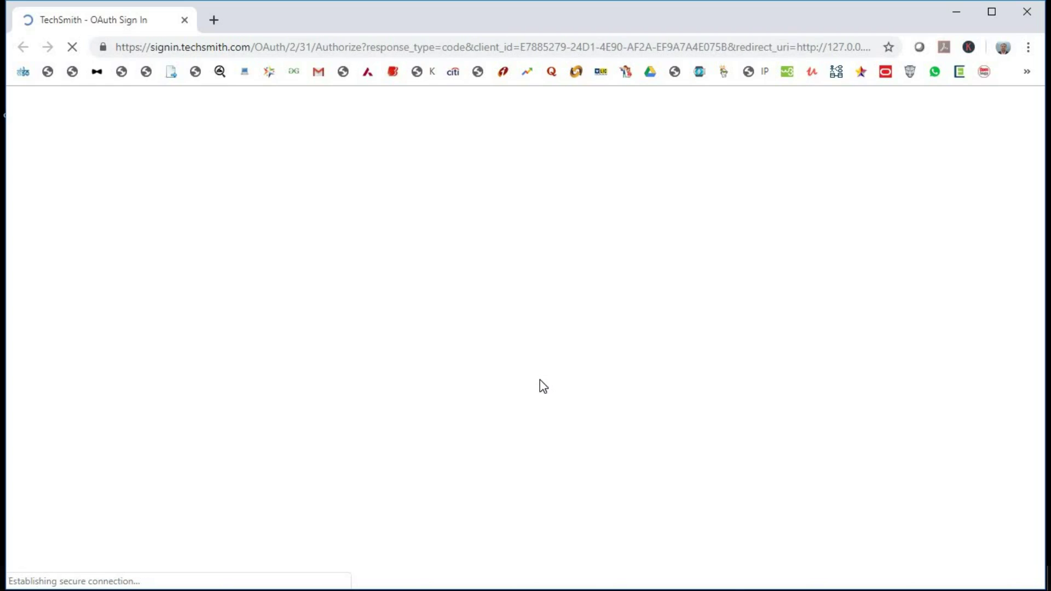
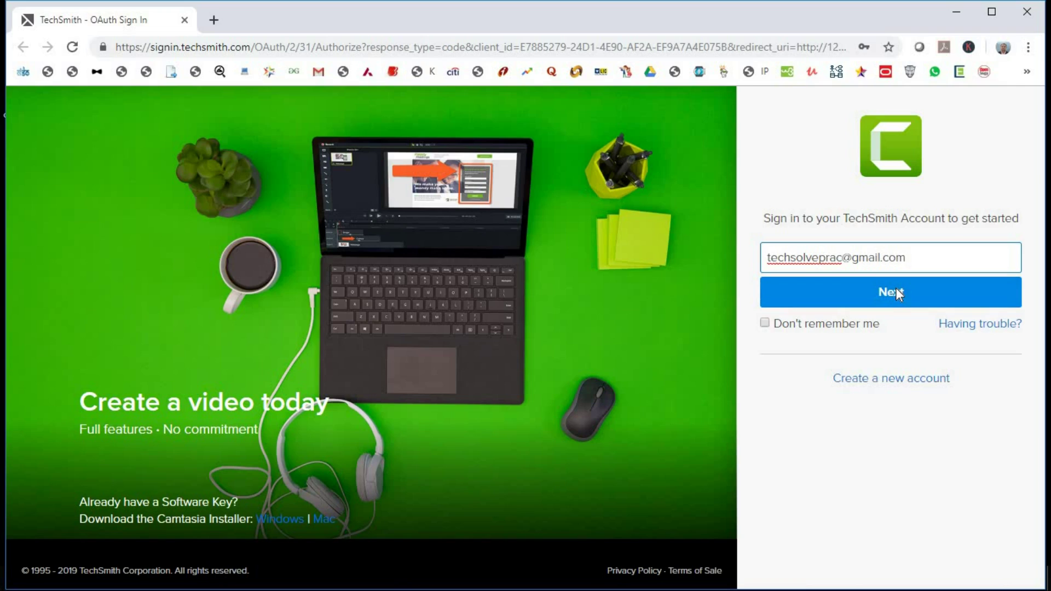
{"action": "left_click", "coordinate": [896, 289]}
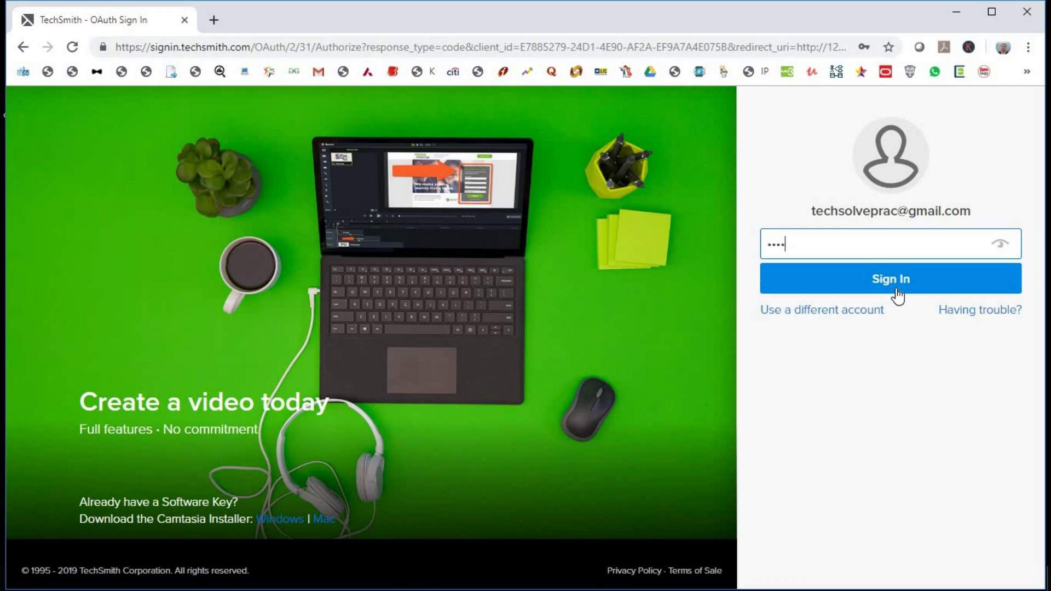
{"action": "left_click", "coordinate": [899, 282]}
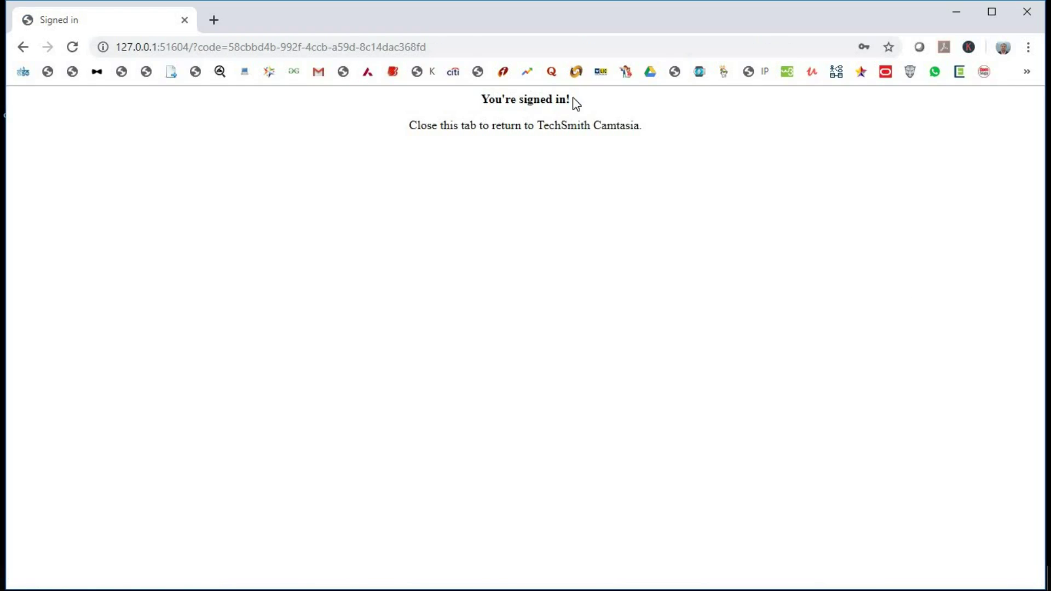
Review the signed-in confirmation and close the browser window
{"action": "triple_click", "coordinate": [574, 99]}
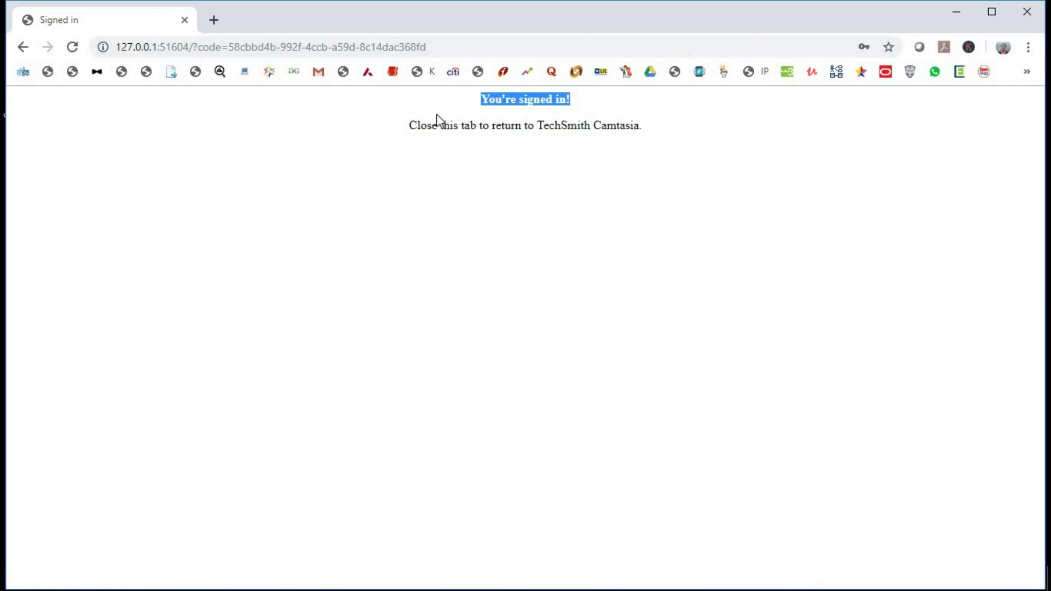
{"action": "left_click_drag", "start_coordinate": [411, 125], "coordinate": [690, 145]}
{"action": "left_click", "coordinate": [690, 146]}
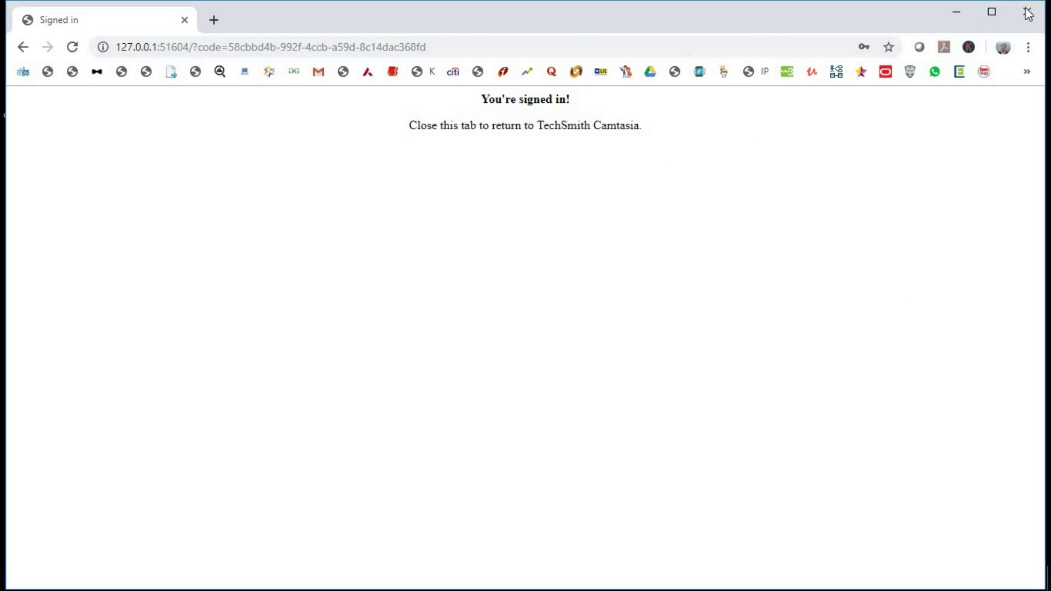
{"action": "left_click", "coordinate": [1032, 11]}
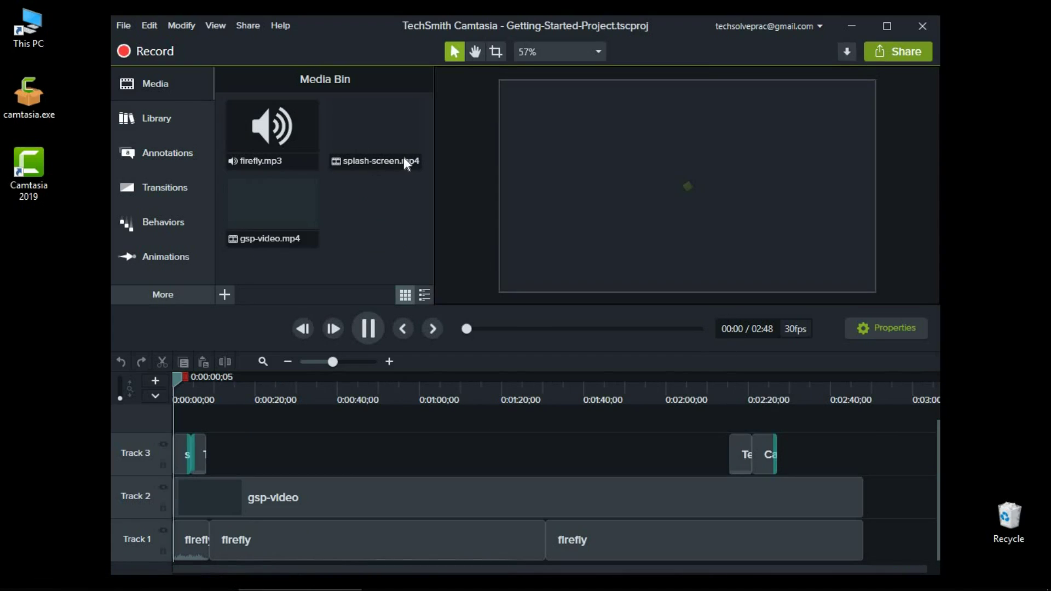
Maximize Camtasia, start a new empty project, and begin a full-screen recording
{"action": "left_click", "coordinate": [887, 25]}
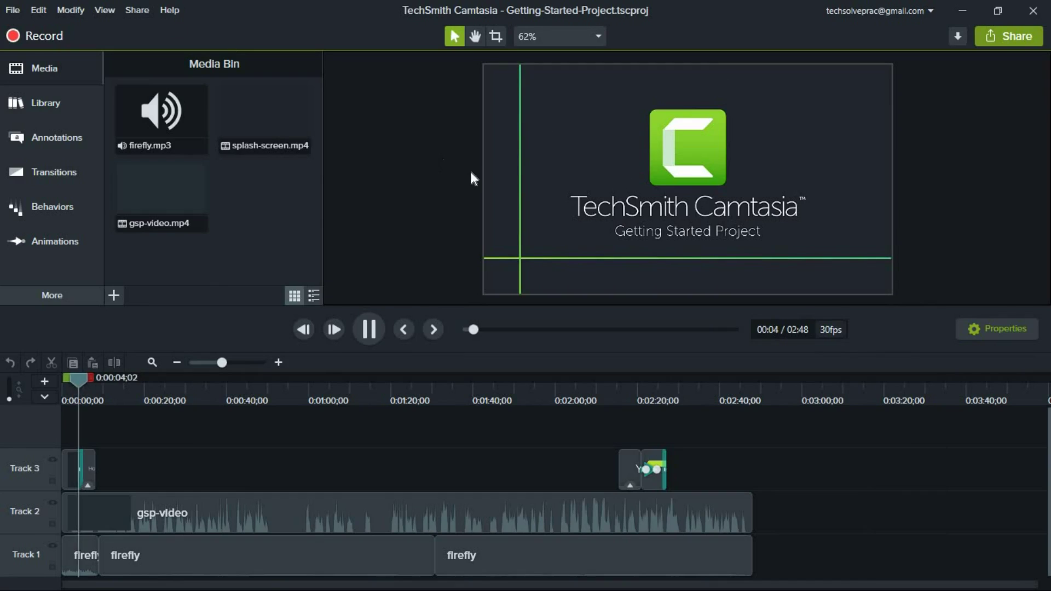
{"action": "left_click", "coordinate": [12, 10]}
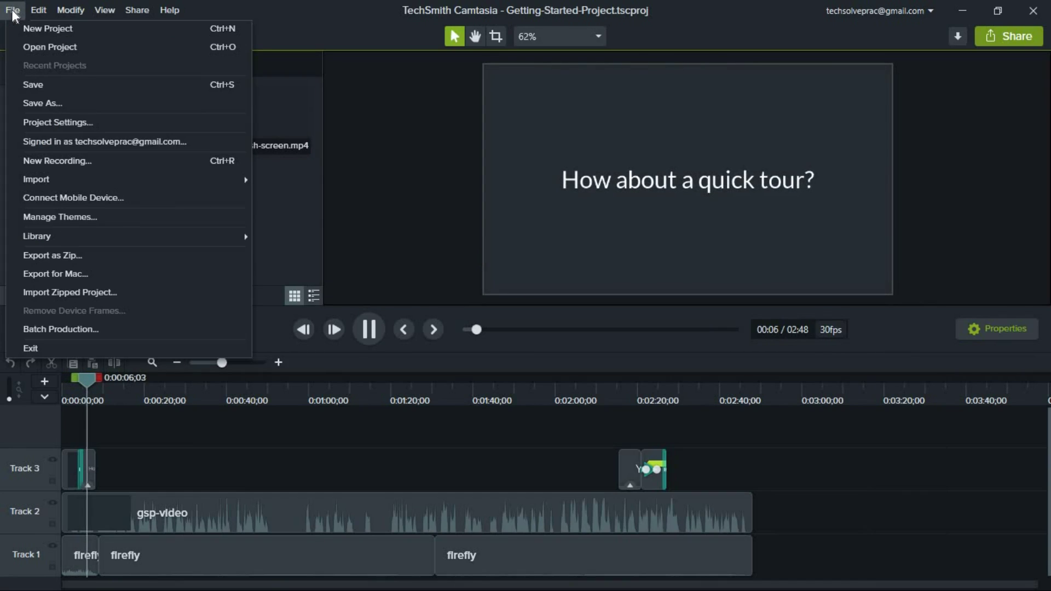
{"action": "left_click", "coordinate": [39, 30]}
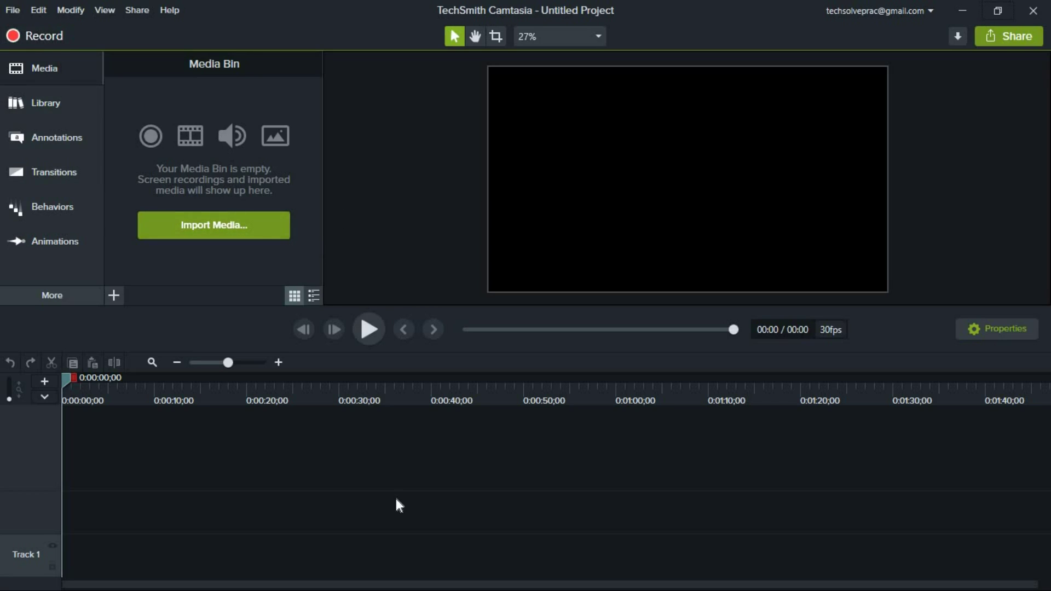
{"action": "left_click", "coordinate": [35, 35]}
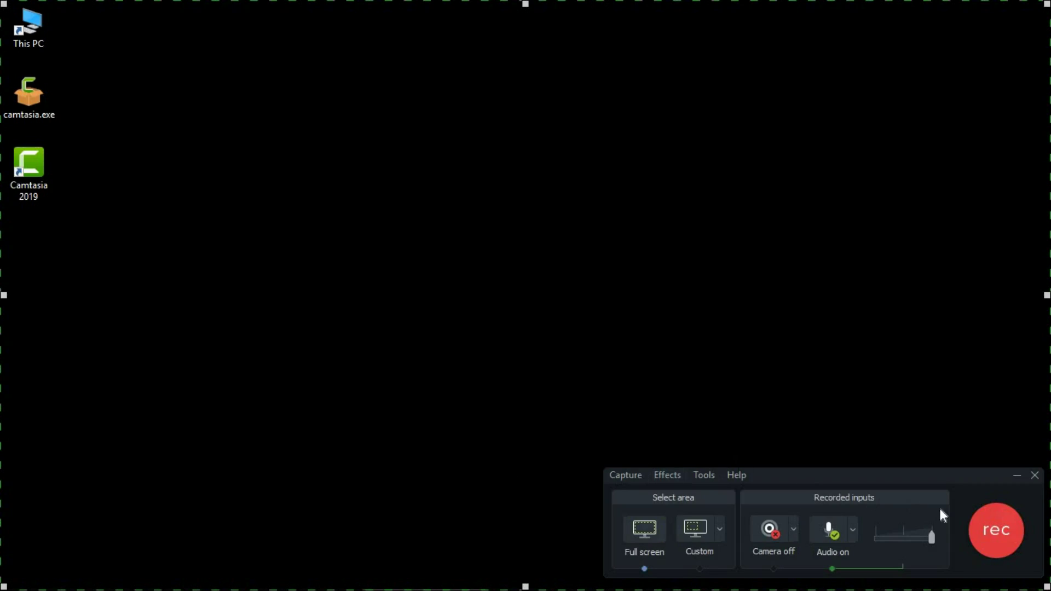
{"action": "left_click", "coordinate": [986, 531]}
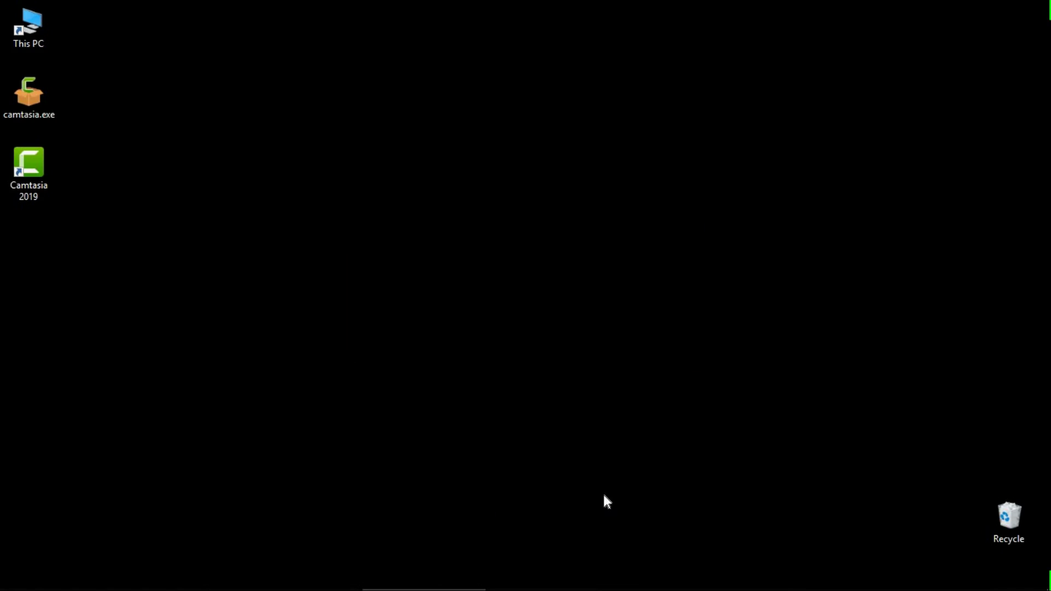
Open Chrome, search for 'techsolveprac' and open the TechSolvePrac home page
{"action": "left_click", "coordinate": [467, 579]}
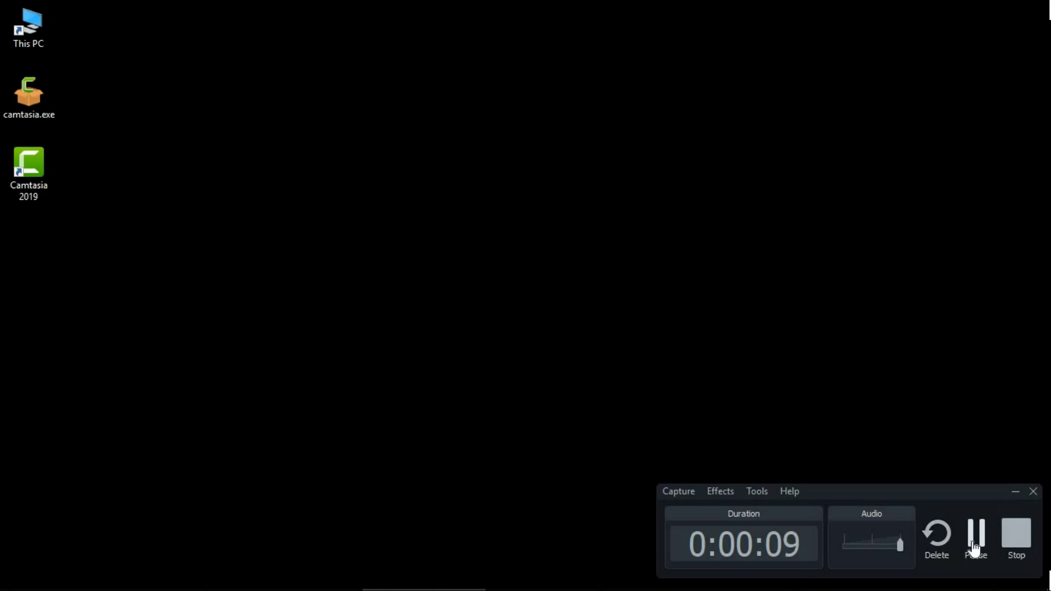
{"action": "left_click", "coordinate": [99, 579]}
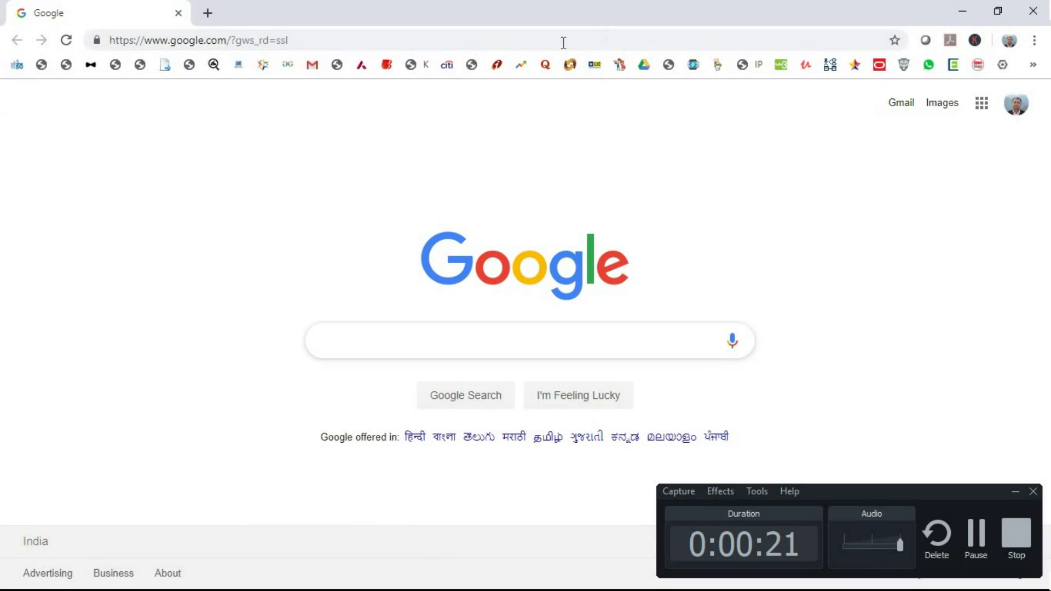
{"action": "type", "text": "techs"}
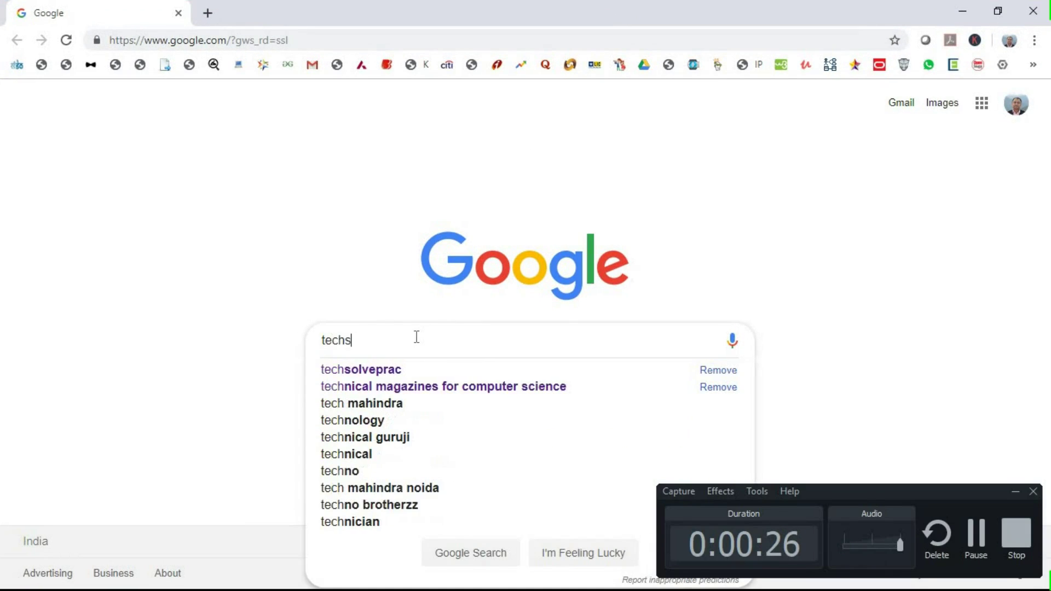
{"action": "type", "text": "olveprac"}
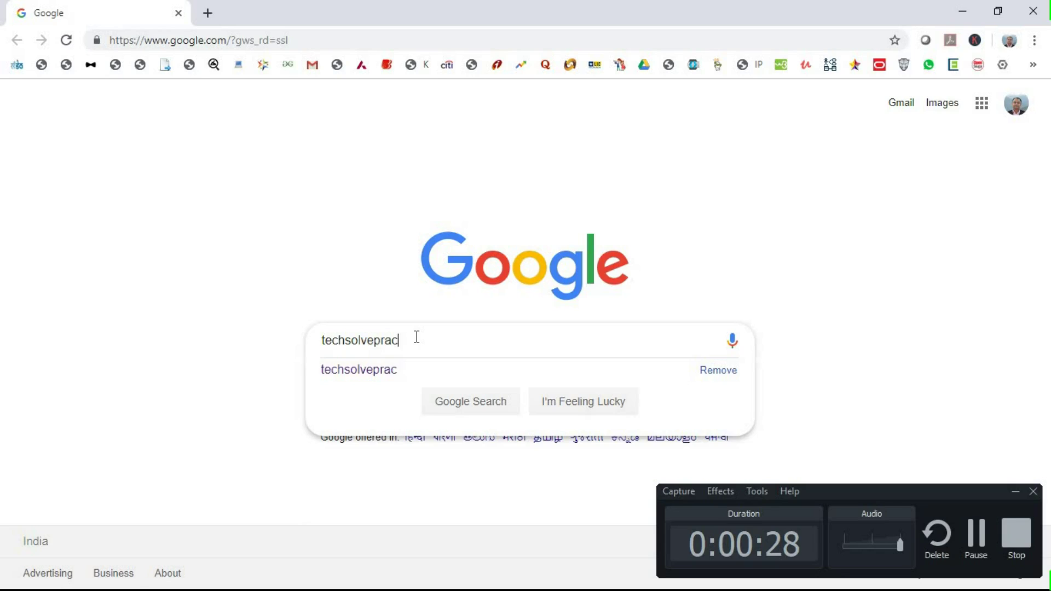
{"action": "key", "text": "Return"}
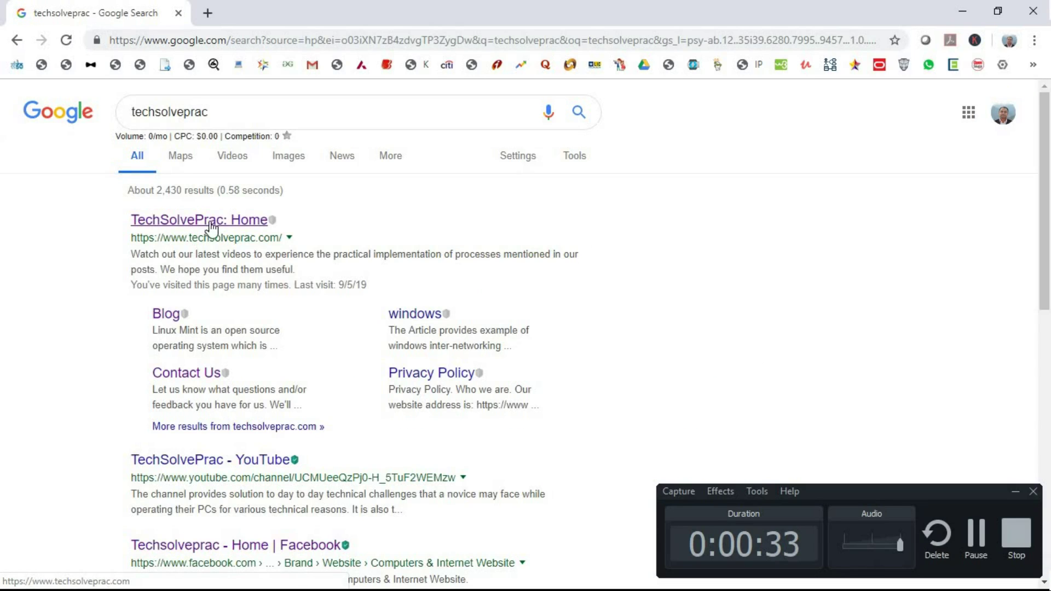
{"action": "left_click", "coordinate": [210, 226]}
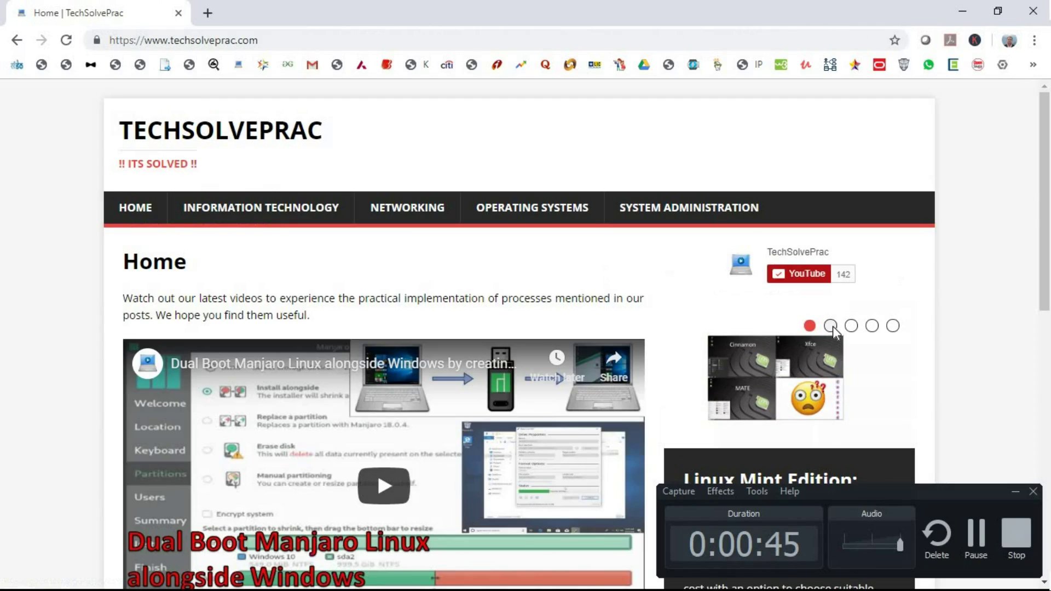
Browse the sidebar slider and scroll through the MX Linux flash drive article
{"action": "left_click", "coordinate": [852, 327]}
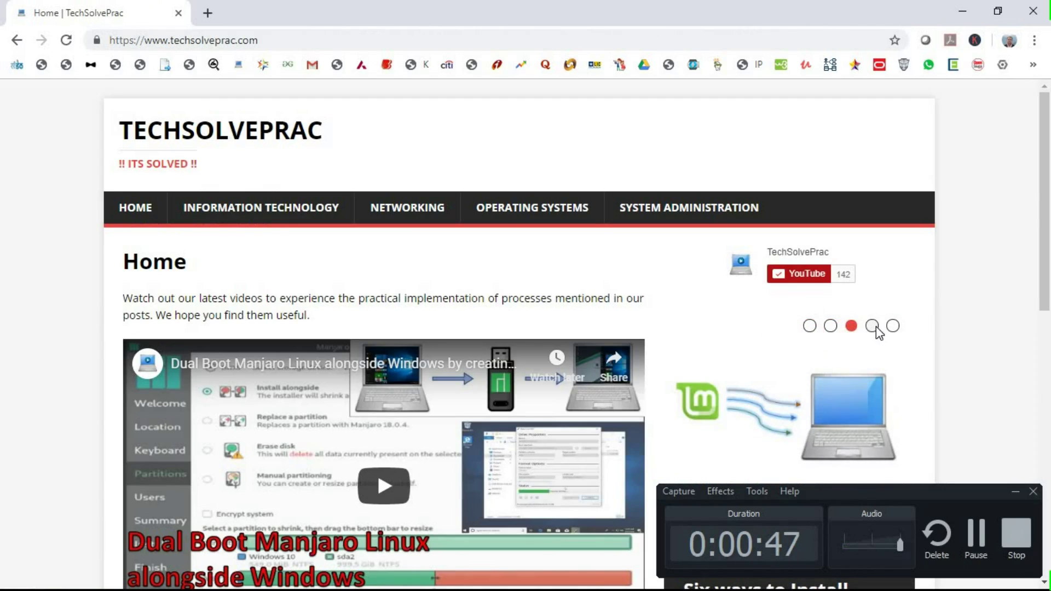
{"action": "left_click", "coordinate": [873, 326]}
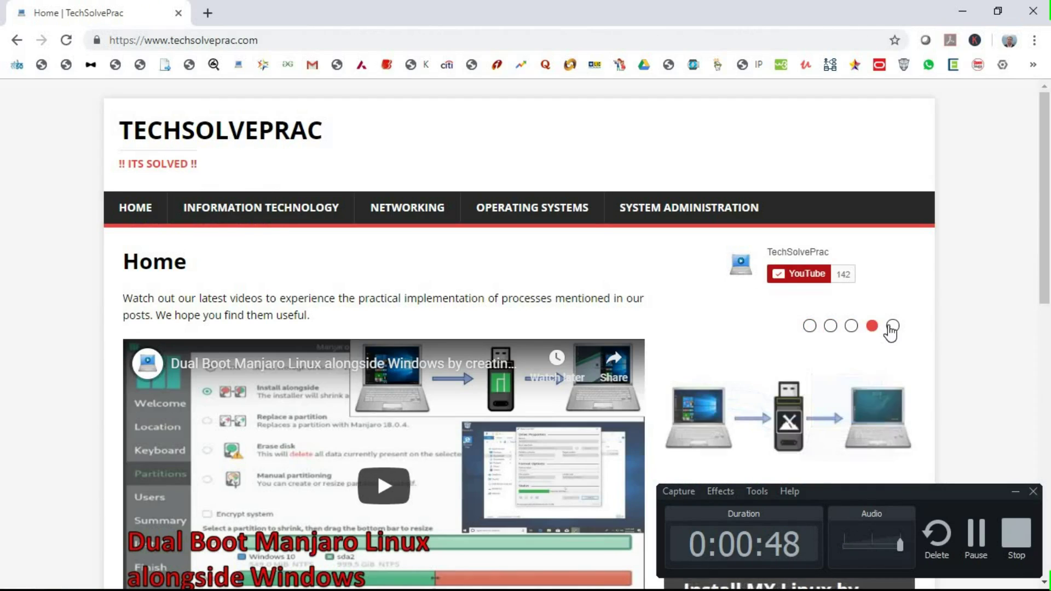
{"action": "left_click", "coordinate": [893, 326]}
{"action": "scroll", "coordinate": [947, 303], "scroll_direction": "down", "scroll_amount": 3}
{"action": "left_click", "coordinate": [872, 173]}
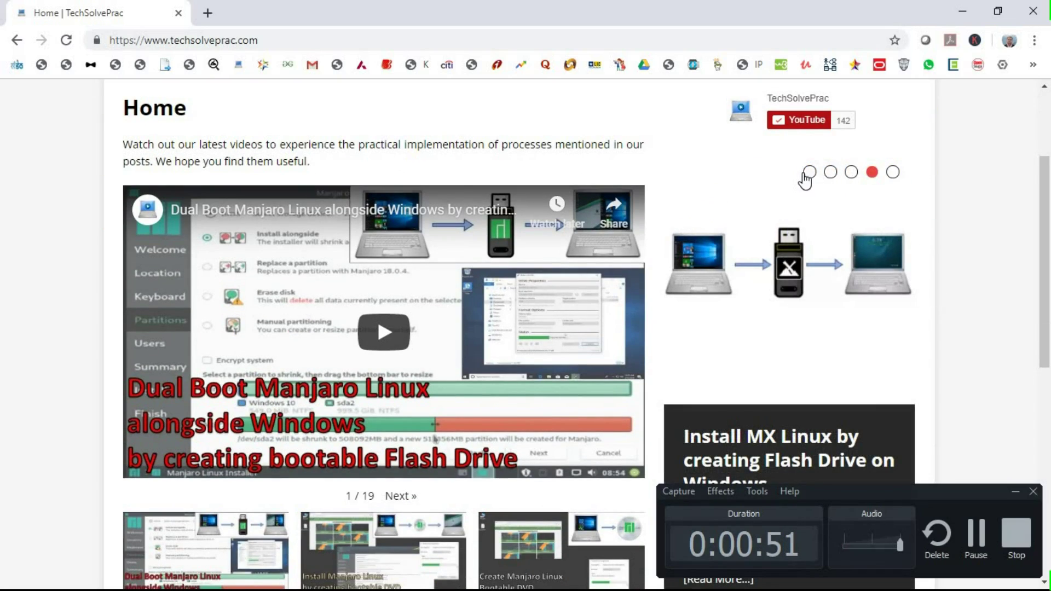
{"action": "left_click", "coordinate": [808, 173]}
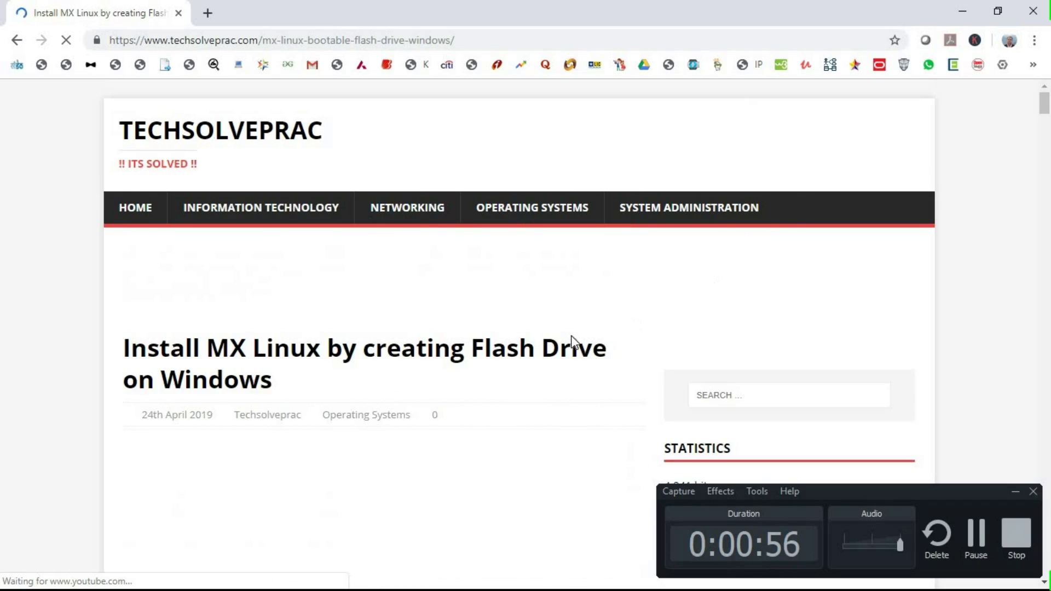
{"action": "scroll", "coordinate": [390, 439], "scroll_direction": "down", "scroll_amount": 5}
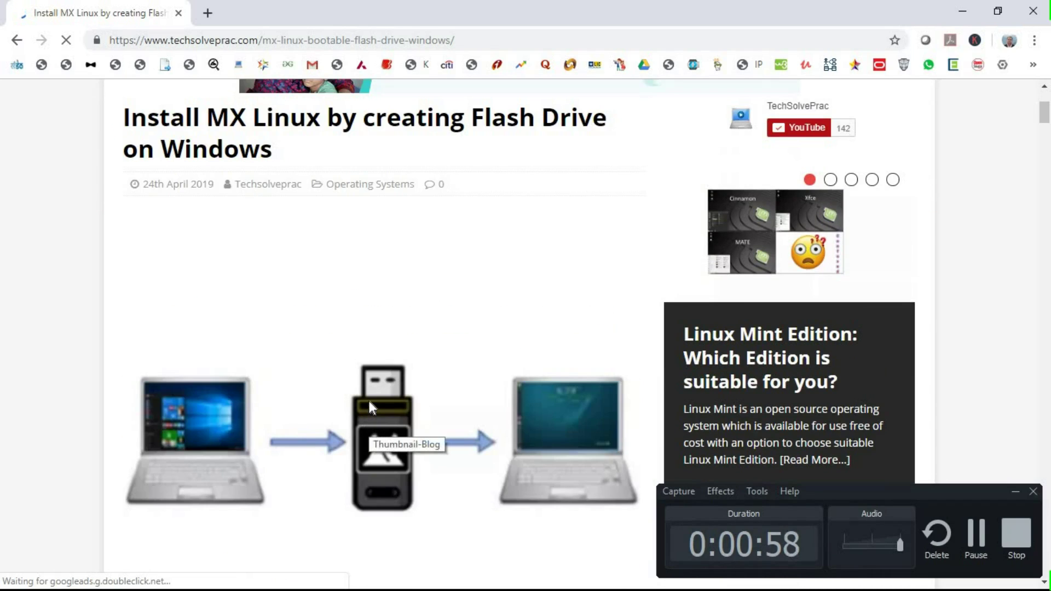
{"action": "scroll", "coordinate": [370, 404], "scroll_direction": "down", "scroll_amount": 8}
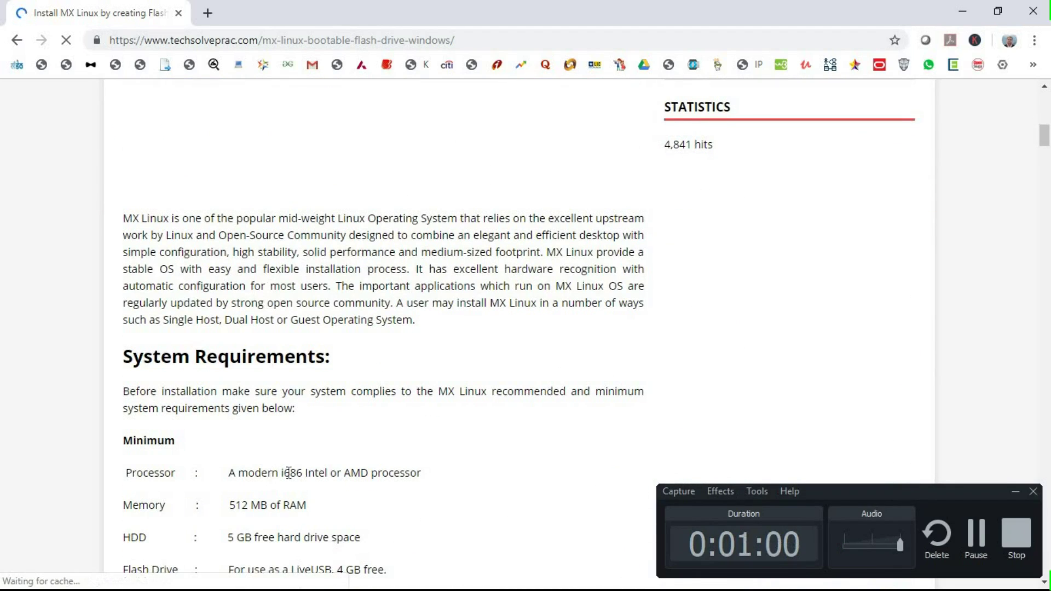
{"action": "scroll", "coordinate": [286, 469], "scroll_direction": "down", "scroll_amount": 8}
{"action": "scroll", "coordinate": [319, 414], "scroll_direction": "down", "scroll_amount": 20}
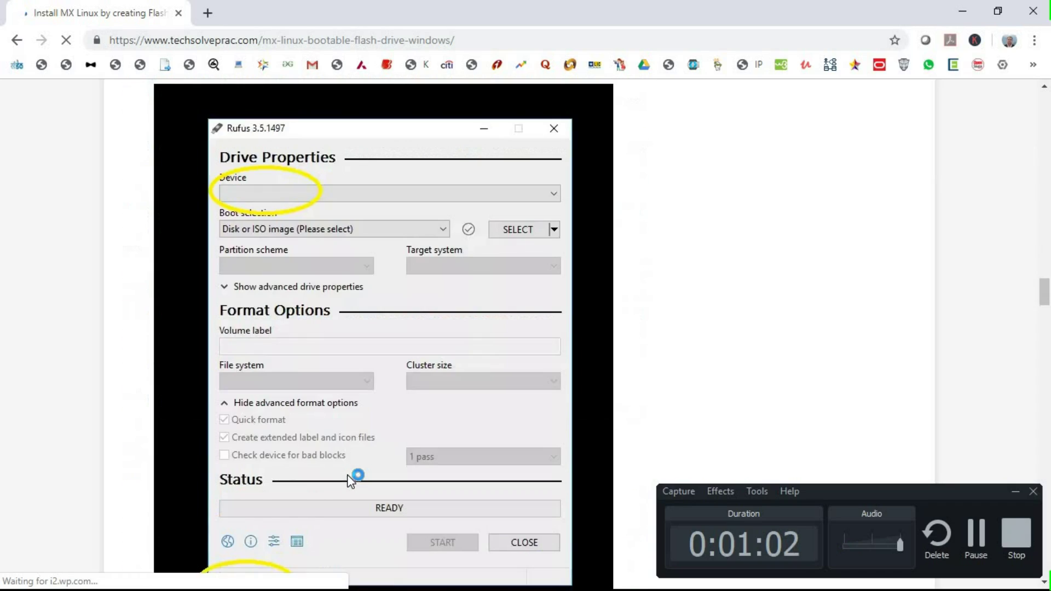
{"action": "scroll", "coordinate": [366, 493], "scroll_direction": "down", "scroll_amount": 5}
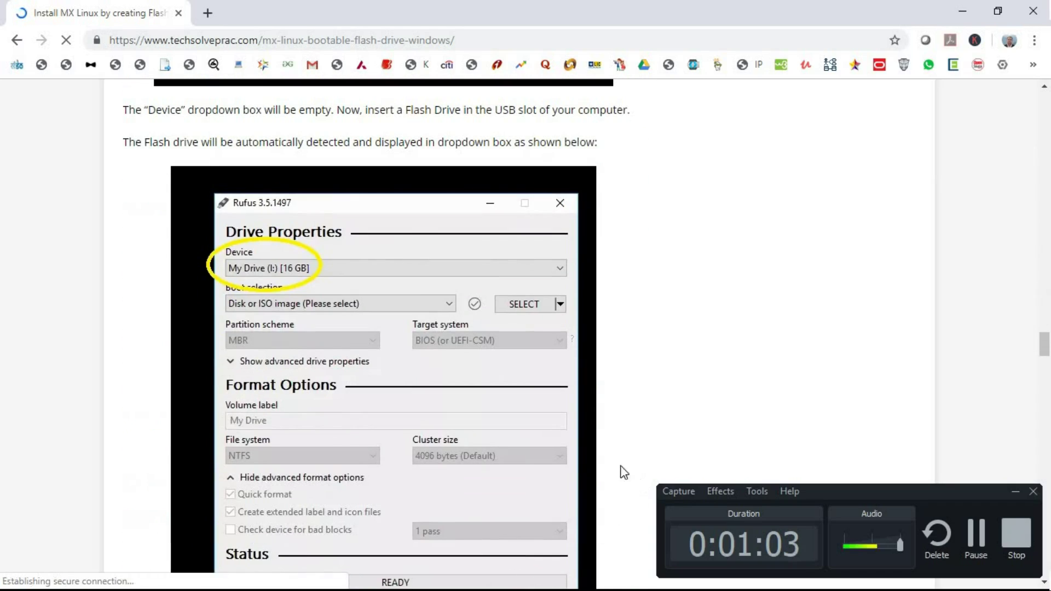
Pause and stop the recording, then close the browser
{"action": "left_click", "coordinate": [977, 534]}
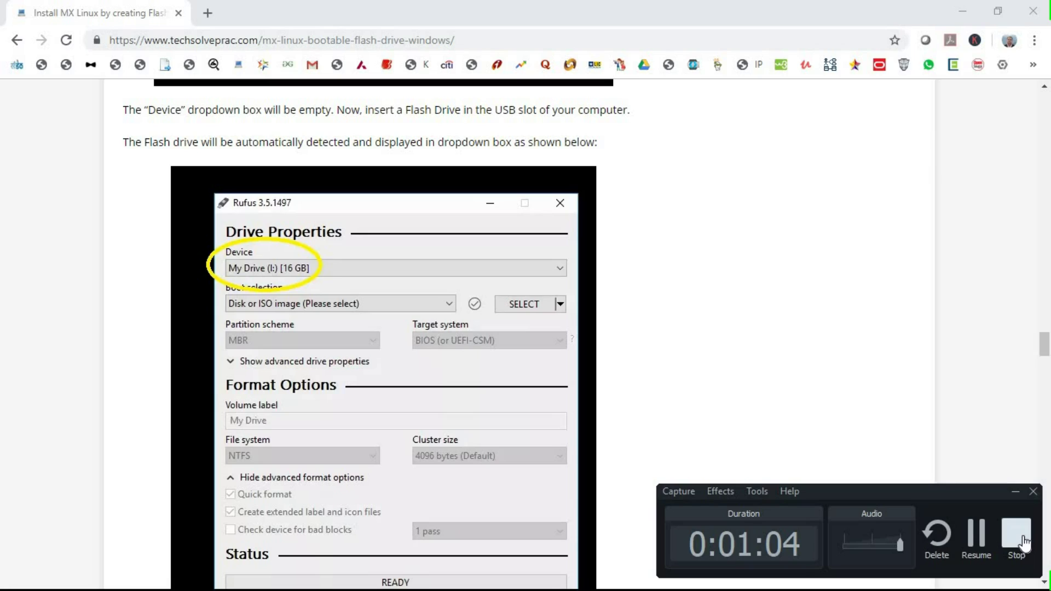
{"action": "left_click", "coordinate": [1023, 540]}
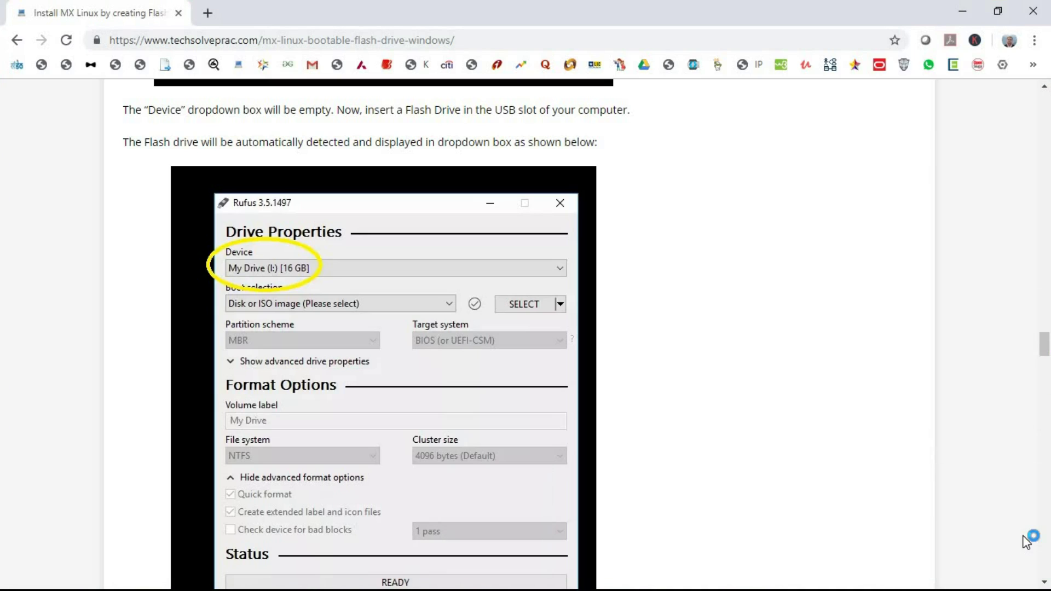
{"action": "left_click", "coordinate": [1038, 12]}
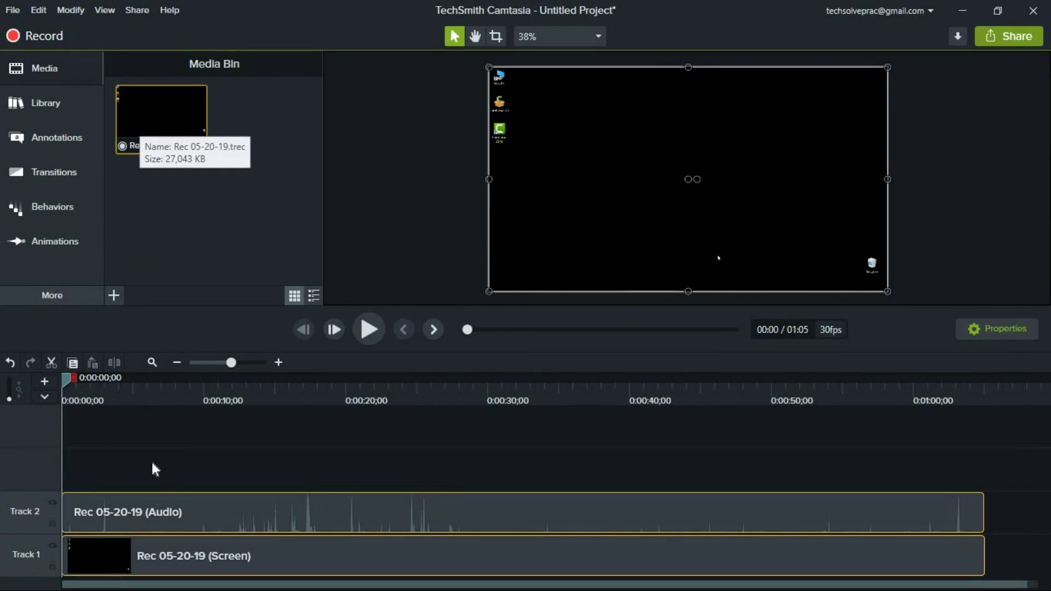
Select the Track 2 audio clip and play back Rec 05-20-19 with the volume raised
{"action": "left_click", "coordinate": [275, 514]}
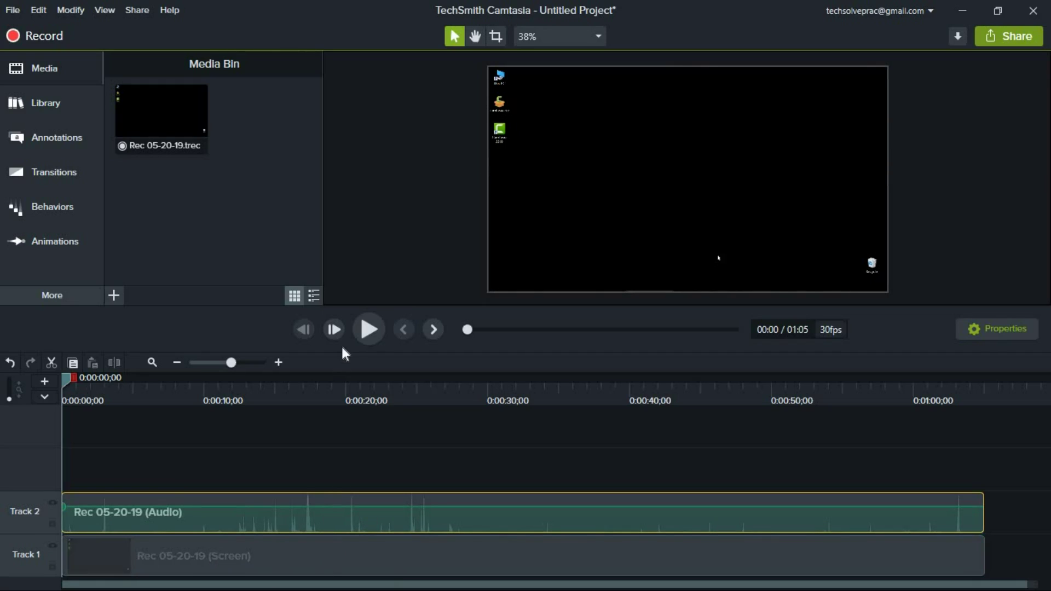
{"action": "left_click", "coordinate": [364, 332]}
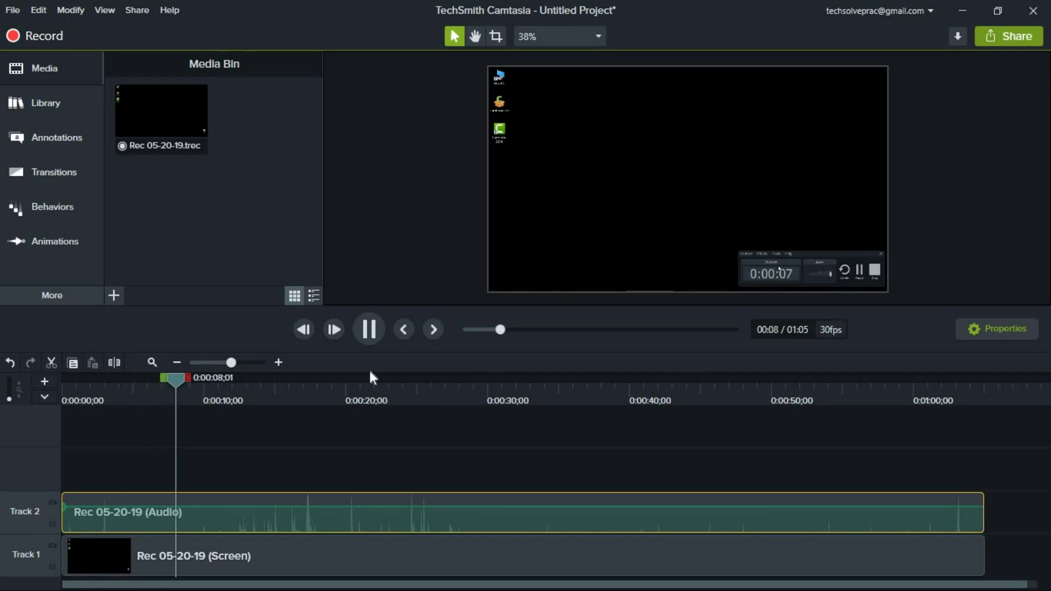
{"action": "key", "text": "XF86AudioRaiseVolume"}
{"action": "key", "text": "XF86AudioRaiseVolume"}
{"action": "key", "text": "XF86AudioRaiseVolume"}
{"action": "key", "text": "XF86AudioRaiseVolume"}
{"action": "key", "text": "XF86AudioRaiseVolume"}
{"action": "key", "text": "XF86AudioRaiseVolume"}
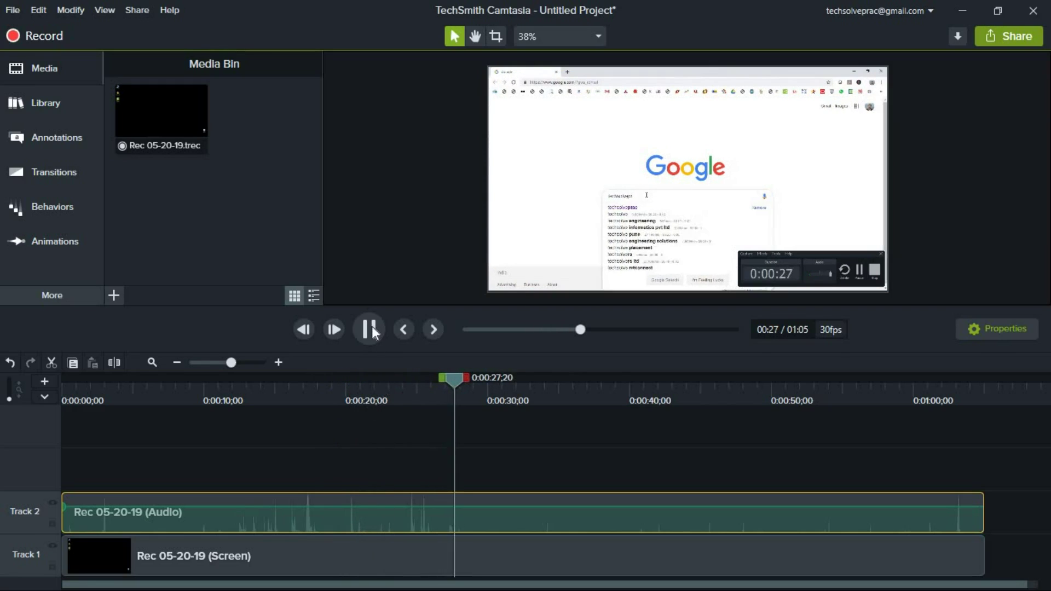
Mute and then delete the audio clip from Track 2
{"action": "right_click", "coordinate": [393, 505]}
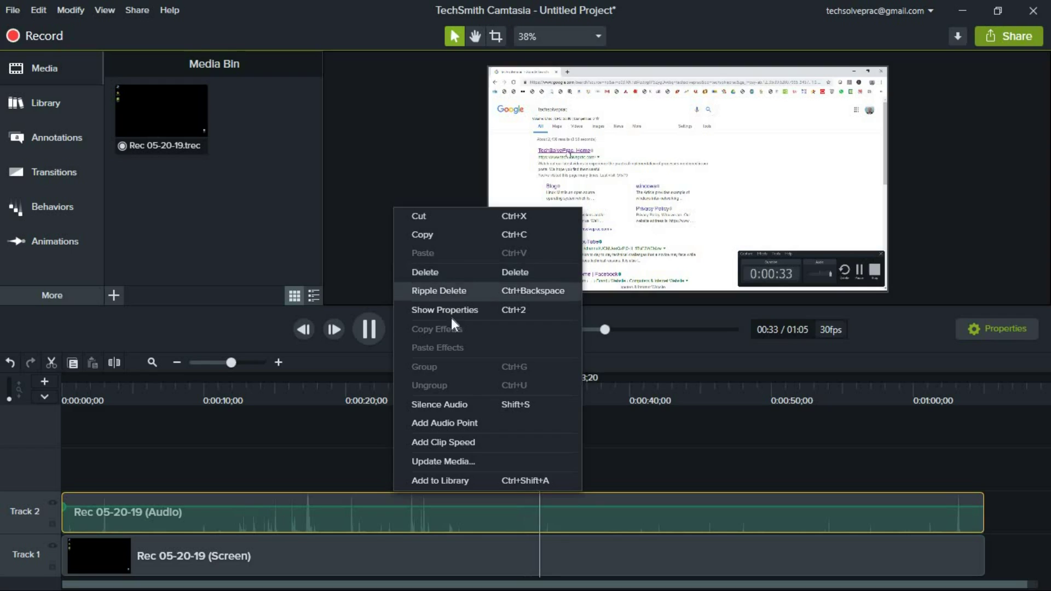
{"action": "left_click", "coordinate": [455, 404]}
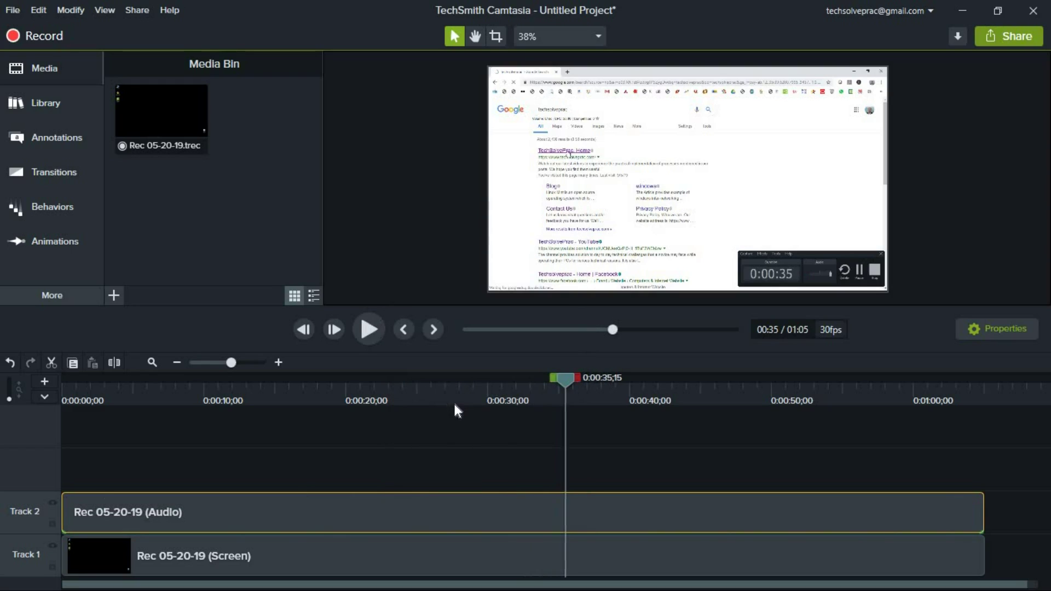
{"action": "right_click", "coordinate": [402, 505]}
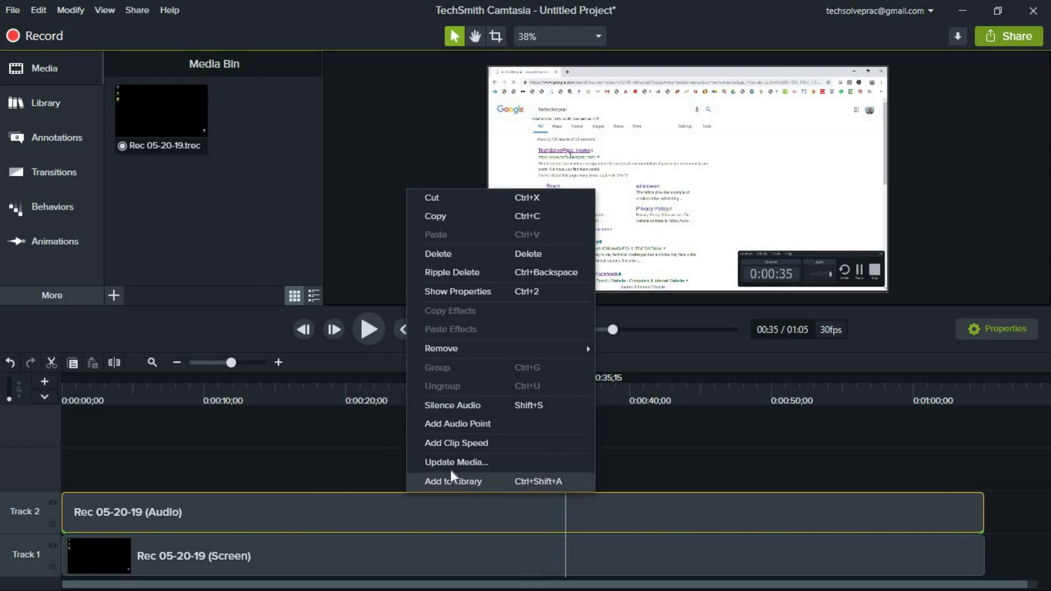
{"action": "left_click", "coordinate": [461, 252]}
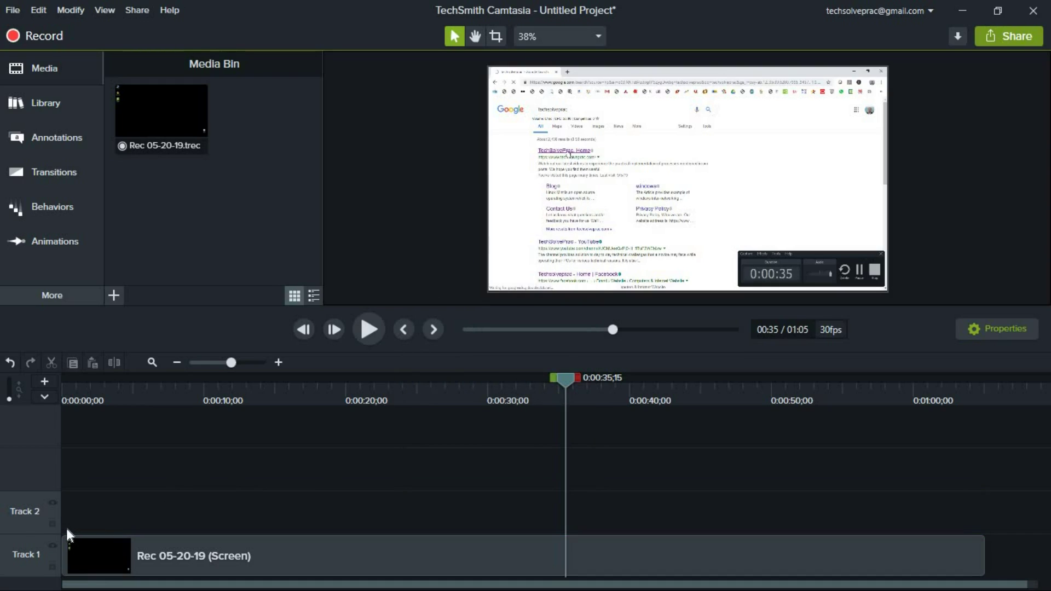
Remove the empty Track 2 and insert a new track above Track 1
{"action": "right_click", "coordinate": [18, 511]}
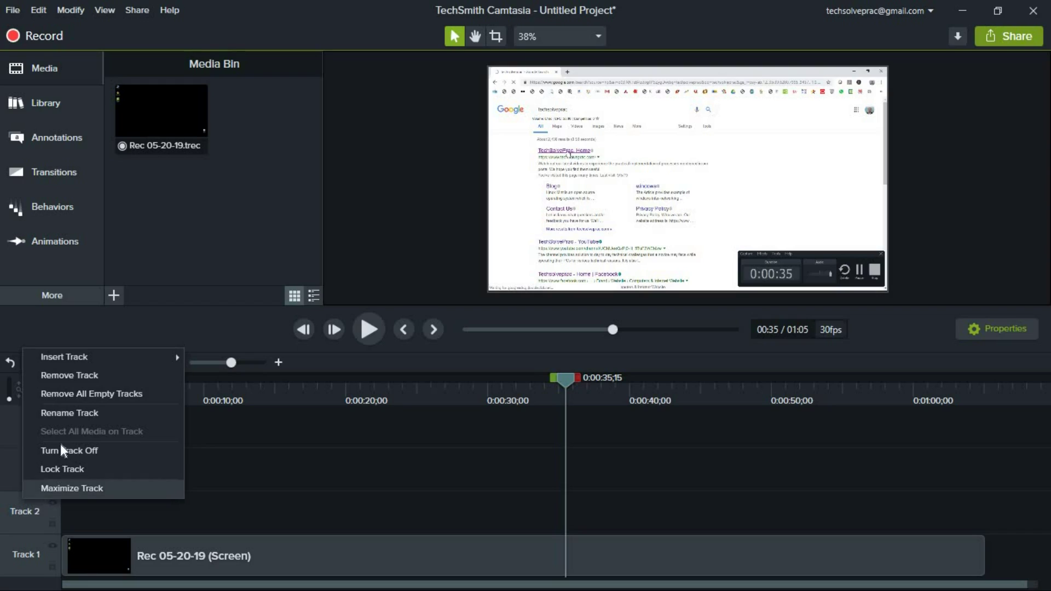
{"action": "left_click", "coordinate": [68, 374]}
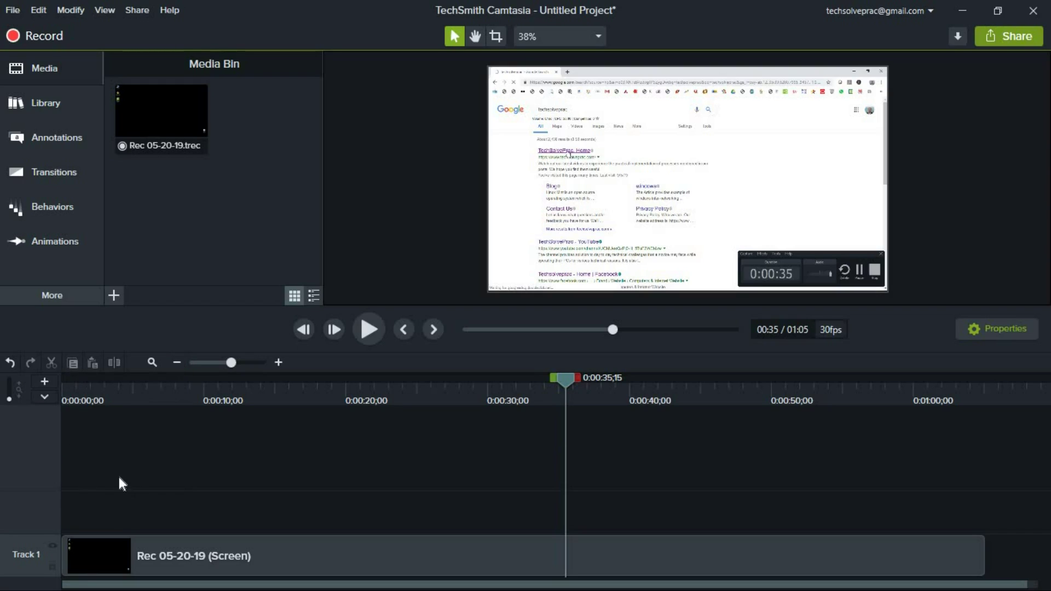
{"action": "right_click", "coordinate": [20, 518]}
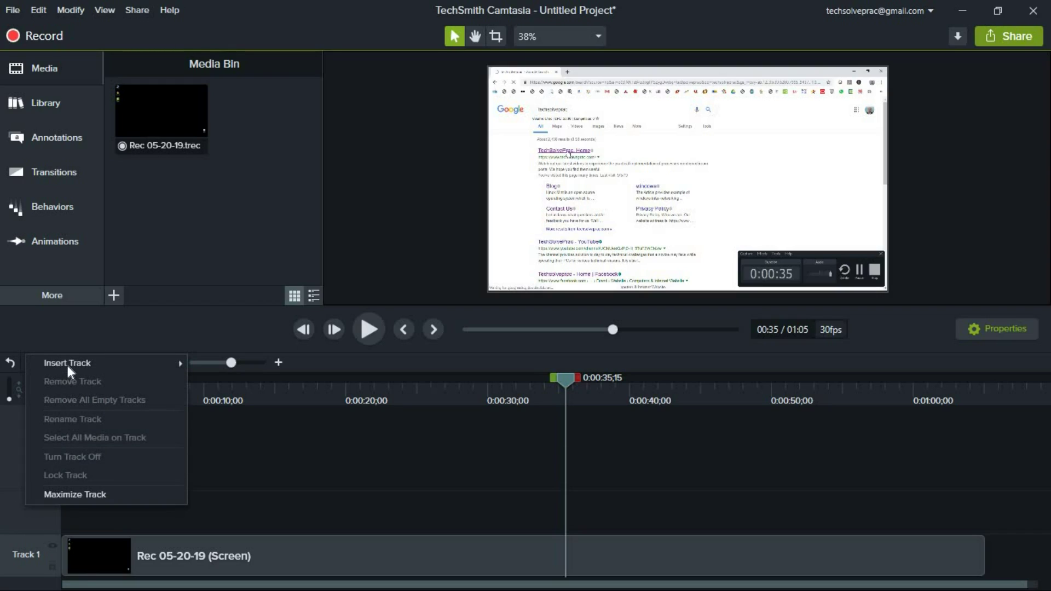
{"action": "mouse_move", "coordinate": [67, 363]}
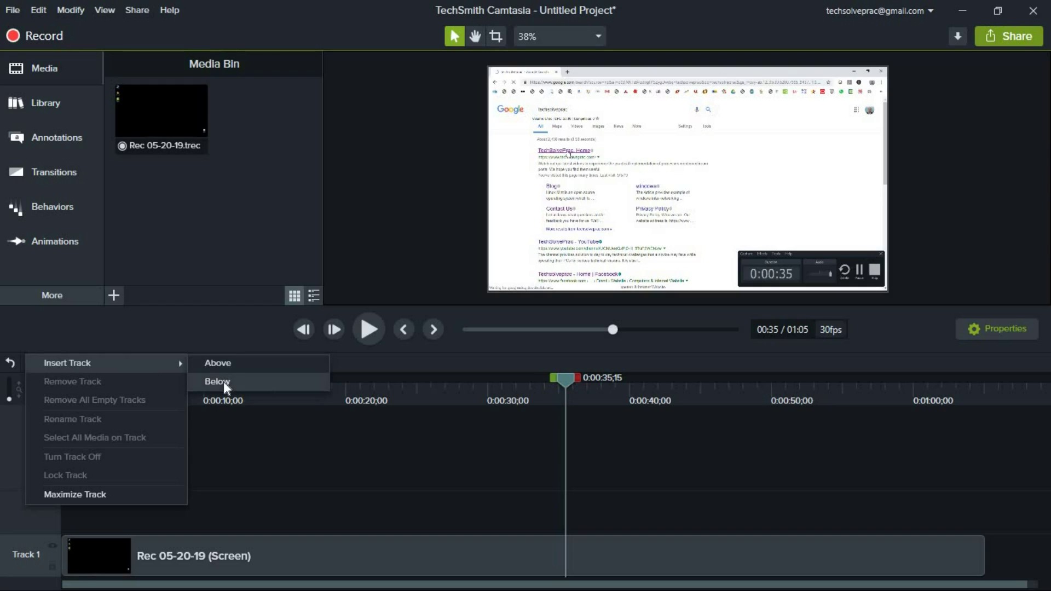
{"action": "left_click", "coordinate": [224, 359]}
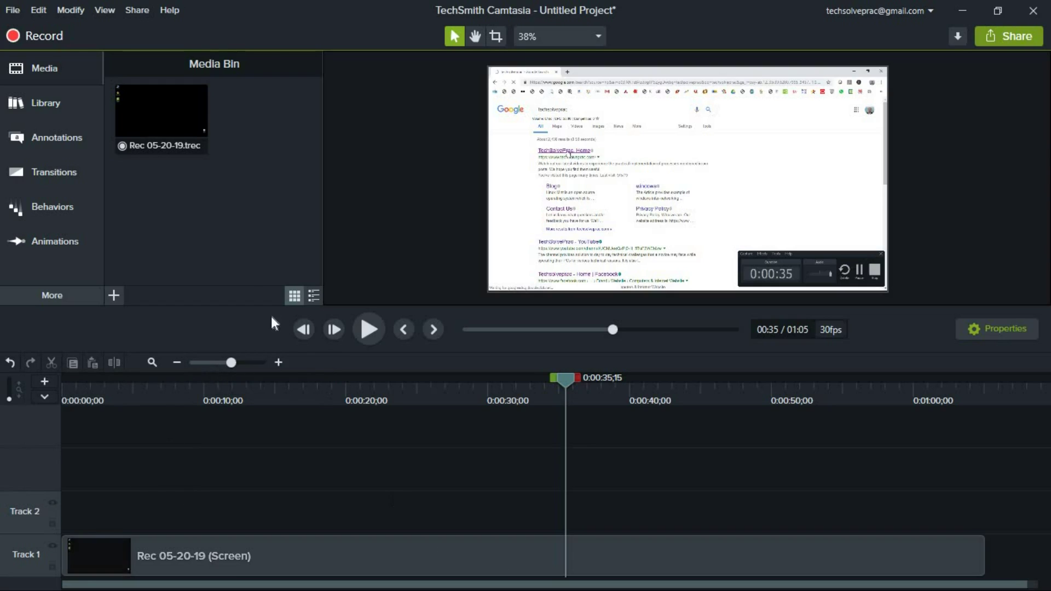
{"action": "left_click", "coordinate": [106, 11]}
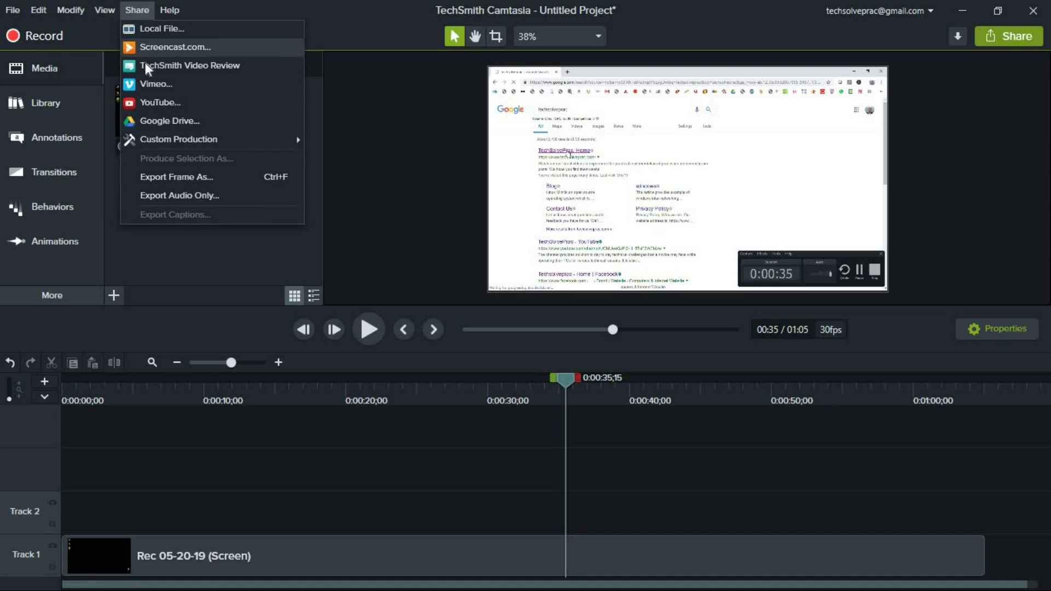
Start a New Custom Production and choose to produce the trial version with a watermark
{"action": "mouse_move", "coordinate": [169, 137]}
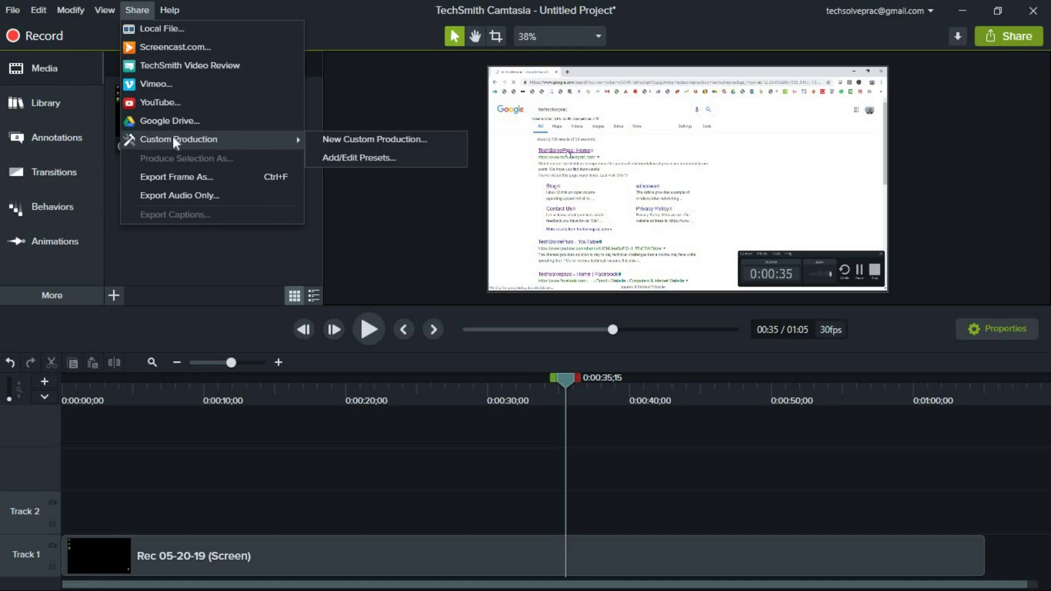
{"action": "left_click", "coordinate": [367, 140]}
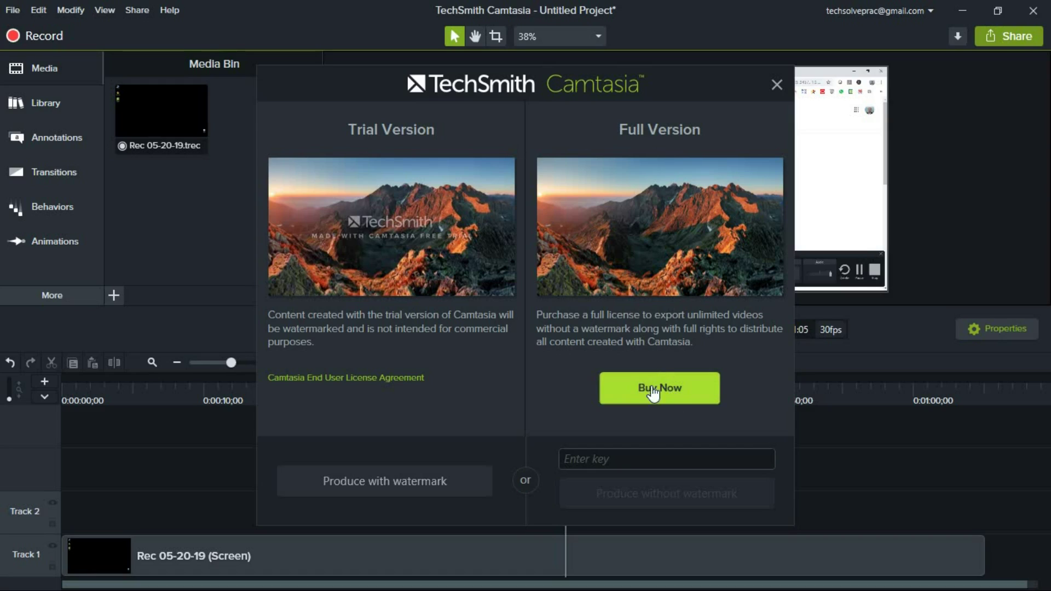
{"action": "left_click", "coordinate": [639, 463]}
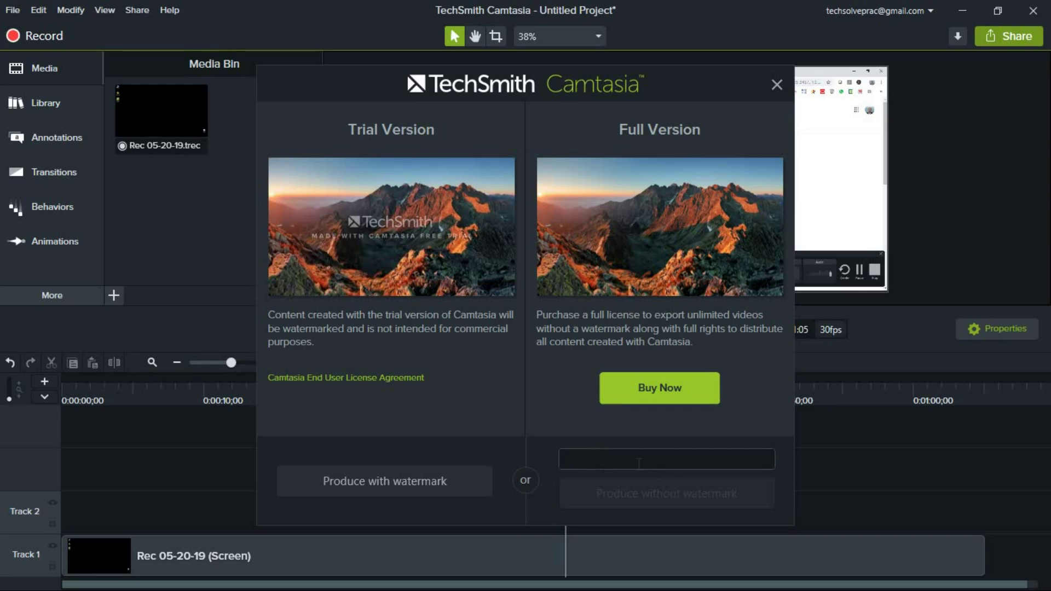
{"action": "left_click_drag", "start_coordinate": [270, 312], "coordinate": [380, 336]}
{"action": "left_click", "coordinate": [459, 341]}
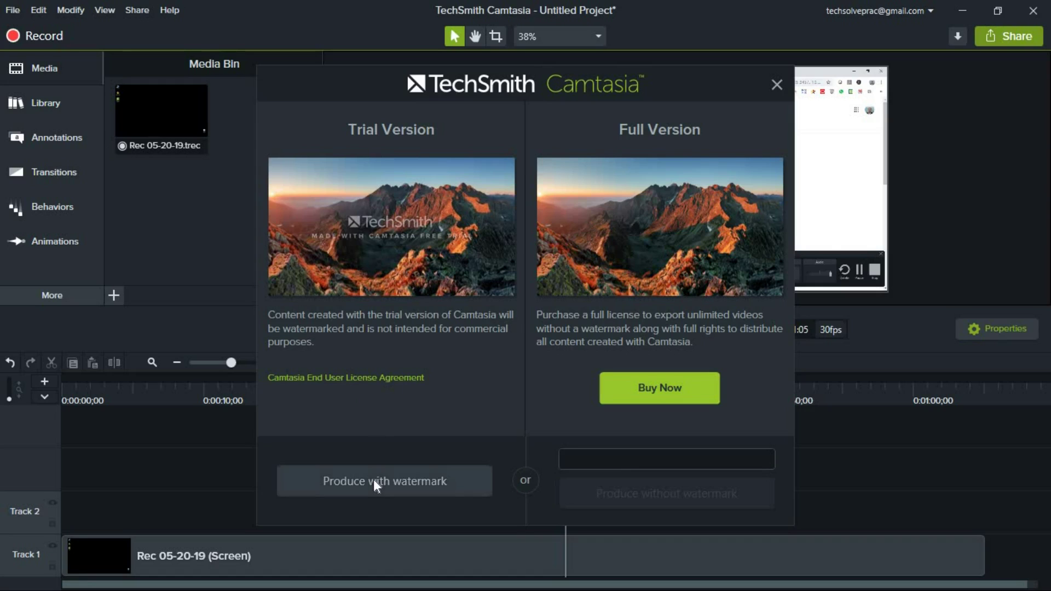
{"action": "left_click", "coordinate": [374, 481]}
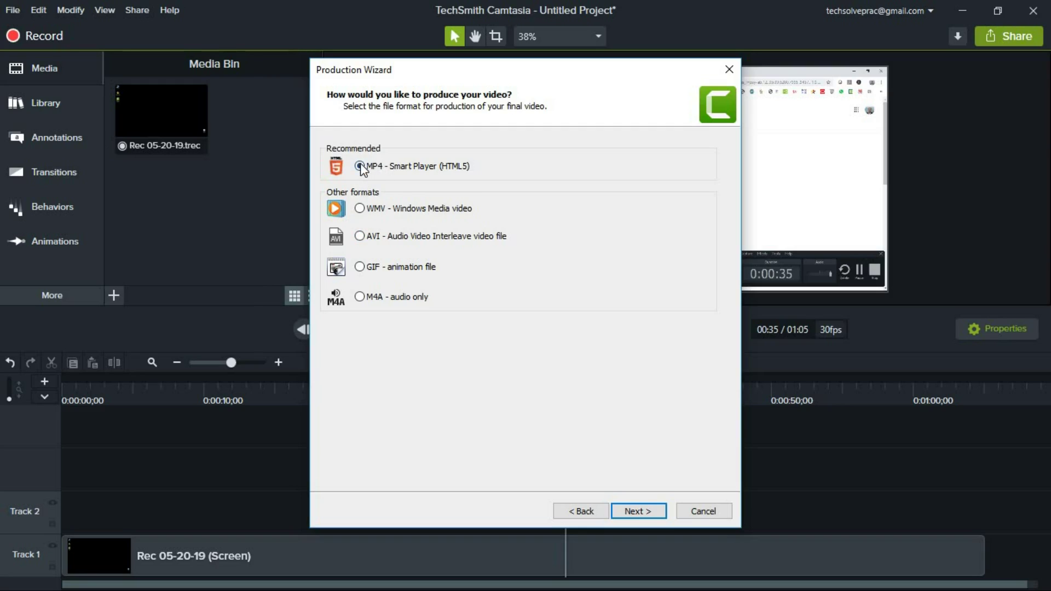
Select MP4 - Smart Player (HTML5) as the production format after trying WMV and GIF
{"action": "left_click", "coordinate": [361, 210]}
{"action": "left_click", "coordinate": [360, 267]}
{"action": "left_click", "coordinate": [359, 166]}
{"action": "left_click", "coordinate": [637, 511]}
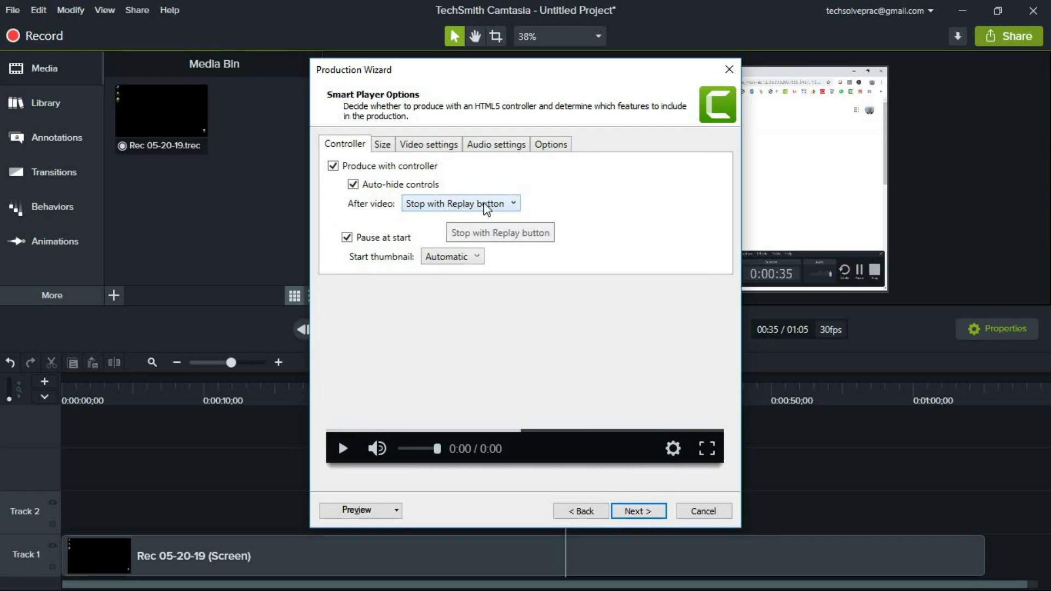
Review the Smart Player size, video, audio and options tabs, keeping defaults, through to Produce Video
{"action": "left_click", "coordinate": [383, 145]}
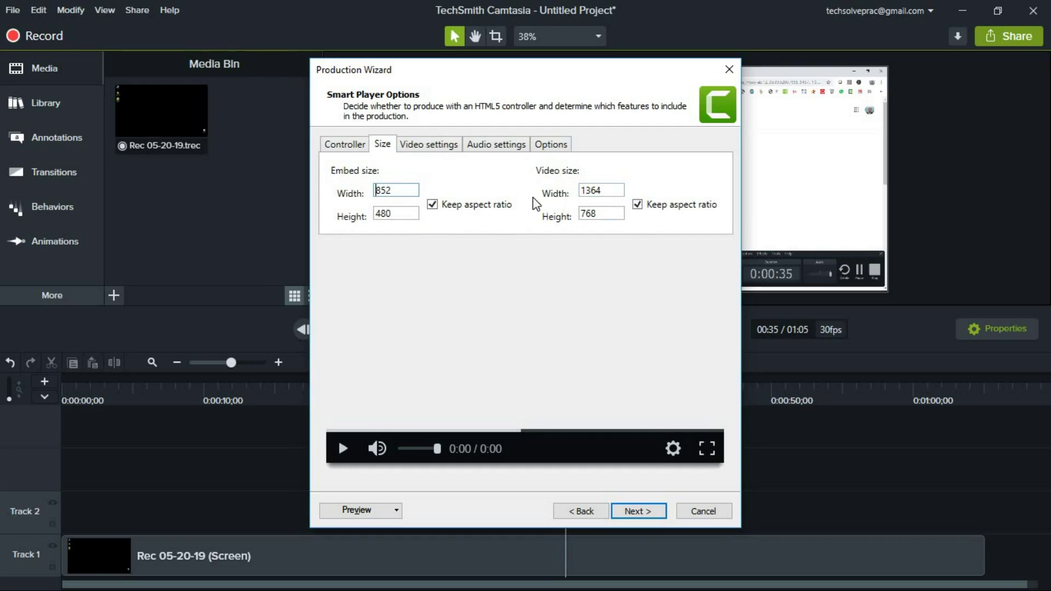
{"action": "left_click", "coordinate": [438, 145]}
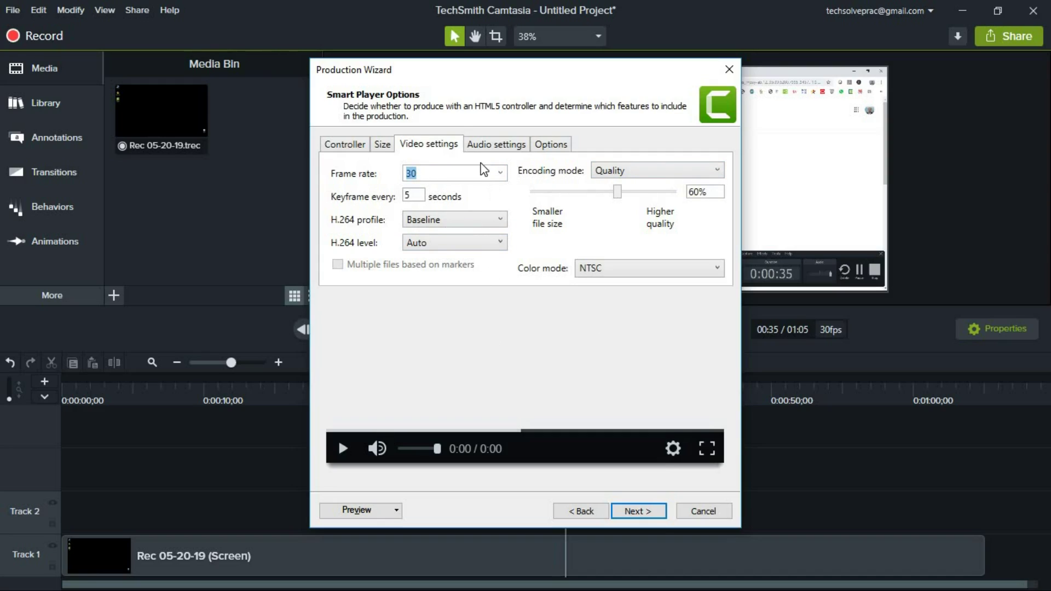
{"action": "left_click", "coordinate": [487, 144]}
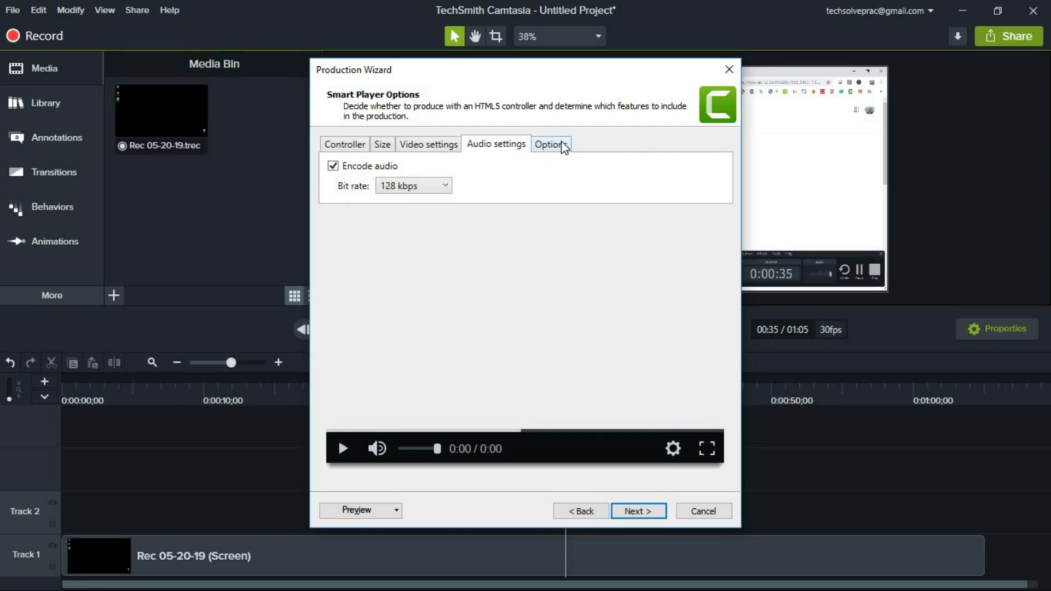
{"action": "left_click", "coordinate": [563, 146]}
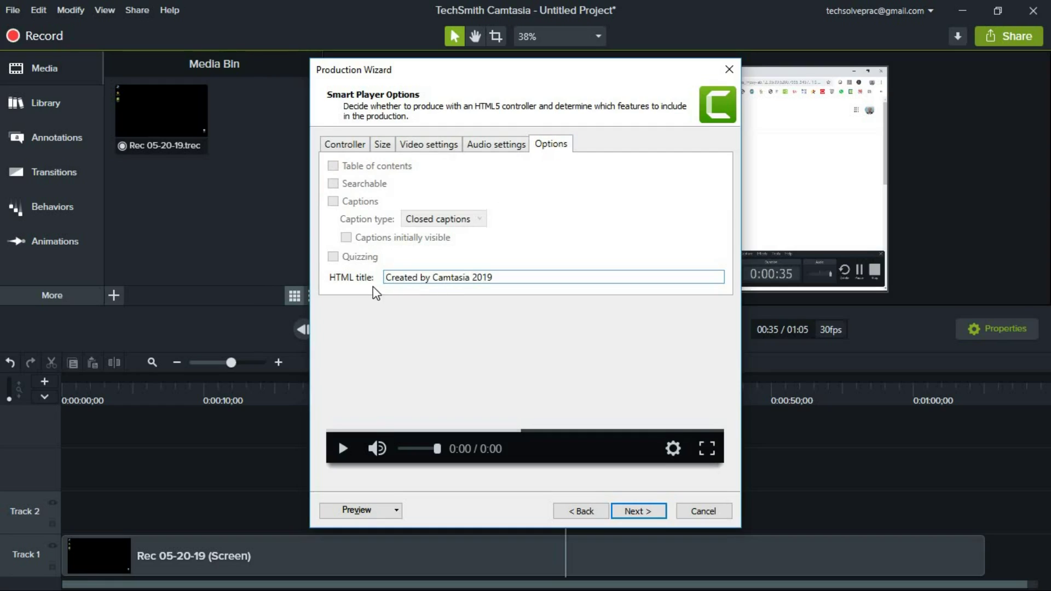
{"action": "left_click_drag", "start_coordinate": [510, 277], "coordinate": [345, 279]}
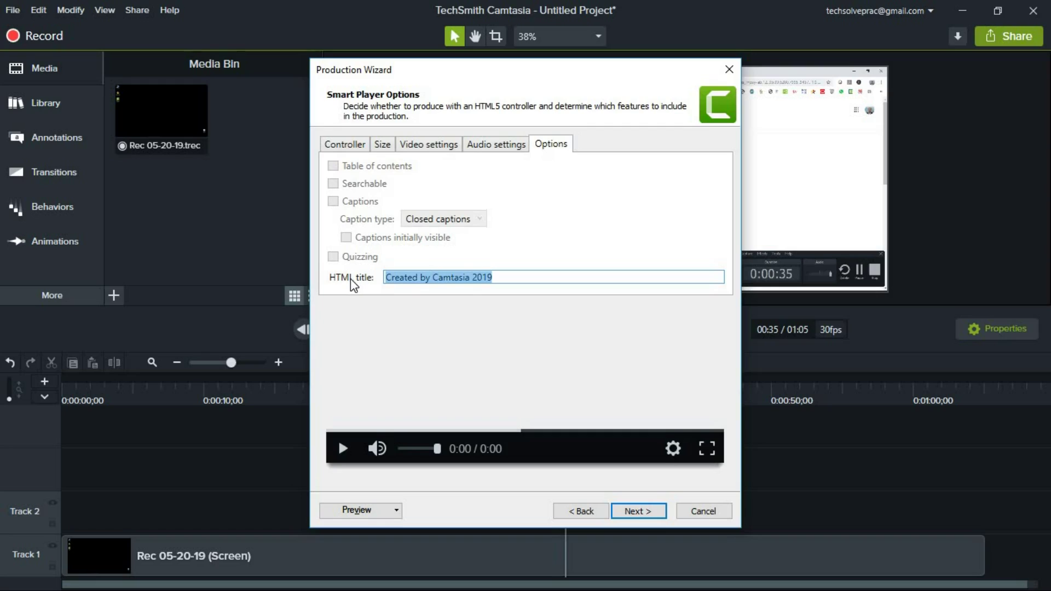
{"action": "left_click", "coordinate": [534, 279]}
{"action": "left_click", "coordinate": [631, 512]}
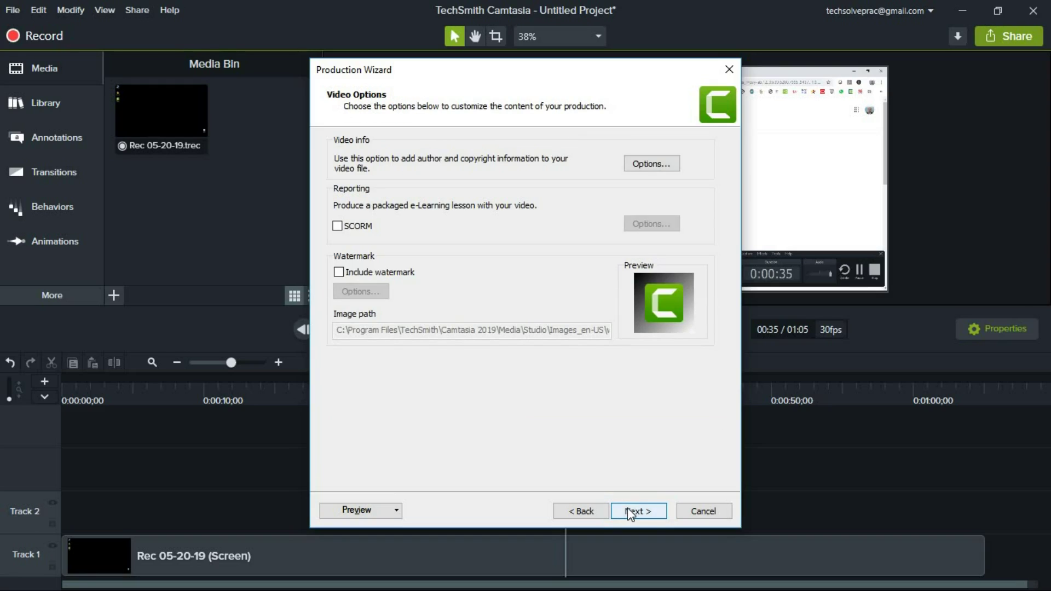
{"action": "left_click", "coordinate": [627, 507]}
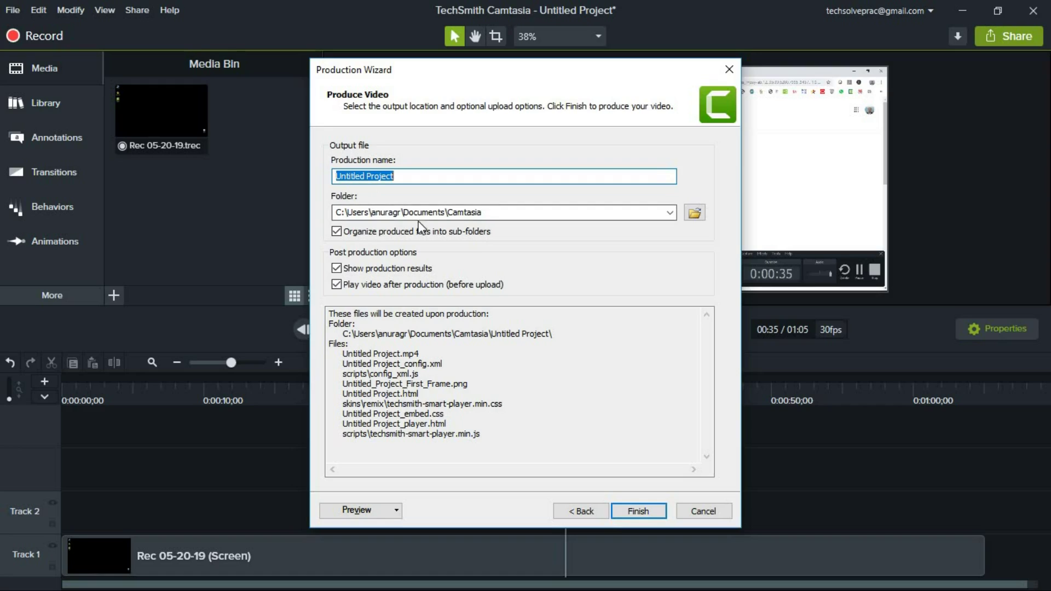
Point the output to the Desktop folder and rename Untitled Project.mp4 to Techsolveprac.mp4
{"action": "left_click", "coordinate": [695, 212]}
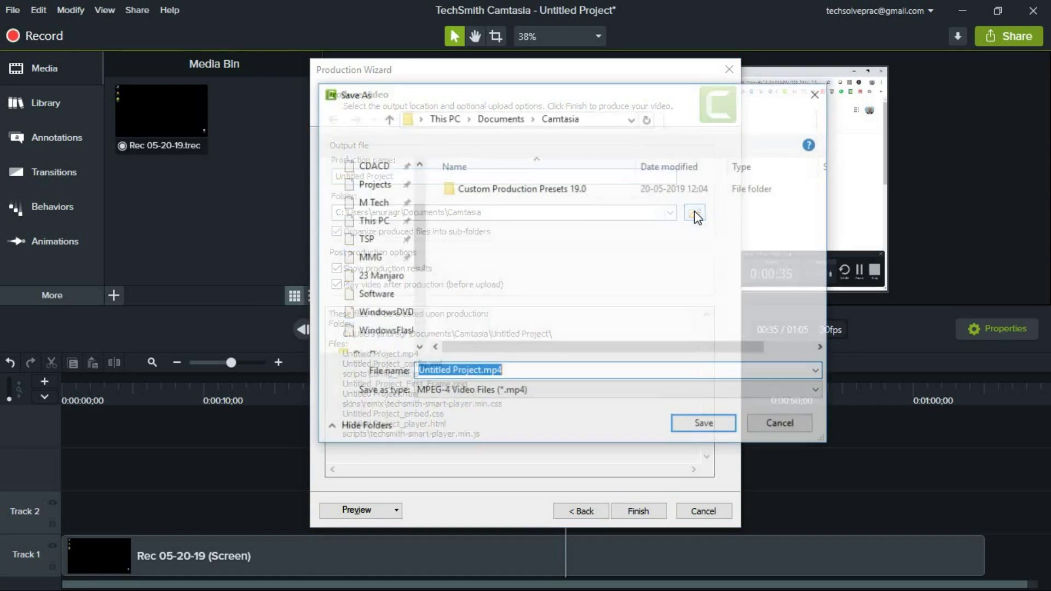
{"action": "scroll", "coordinate": [371, 182], "scroll_direction": "up", "scroll_amount": 5}
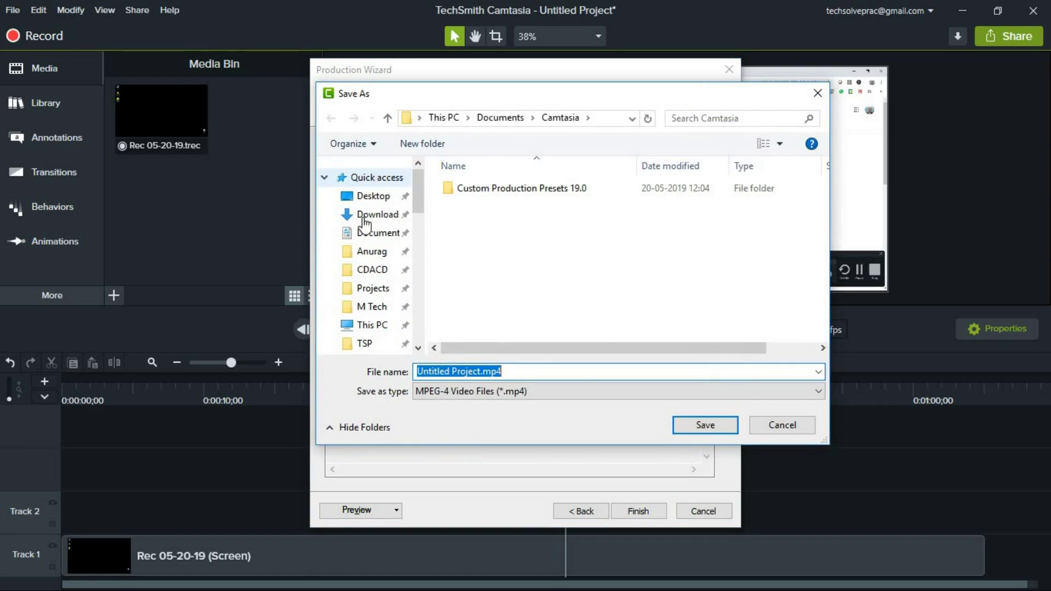
{"action": "left_click", "coordinate": [370, 197]}
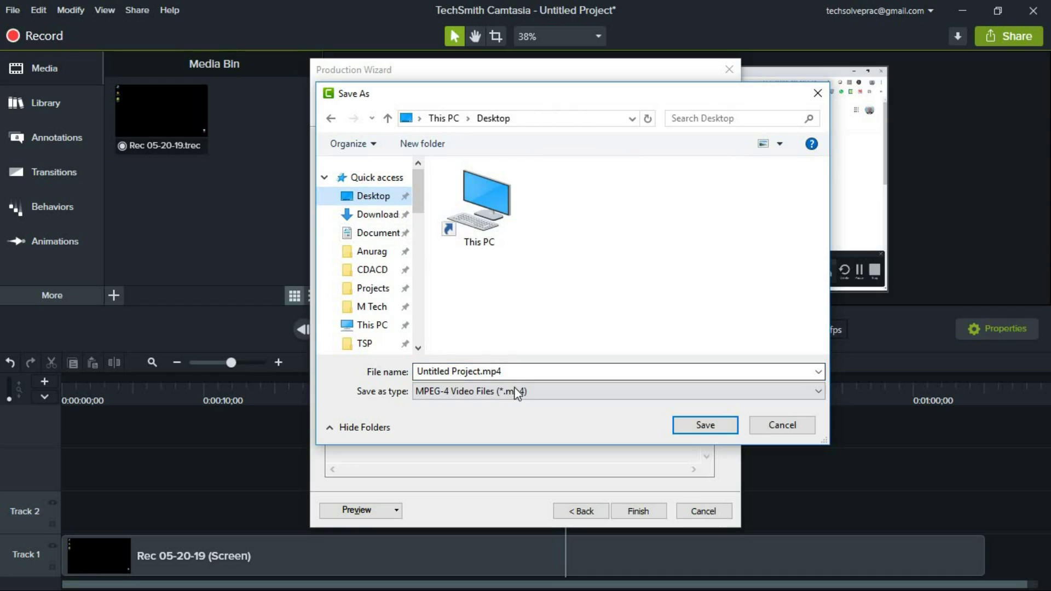
{"action": "left_click", "coordinate": [482, 371]}
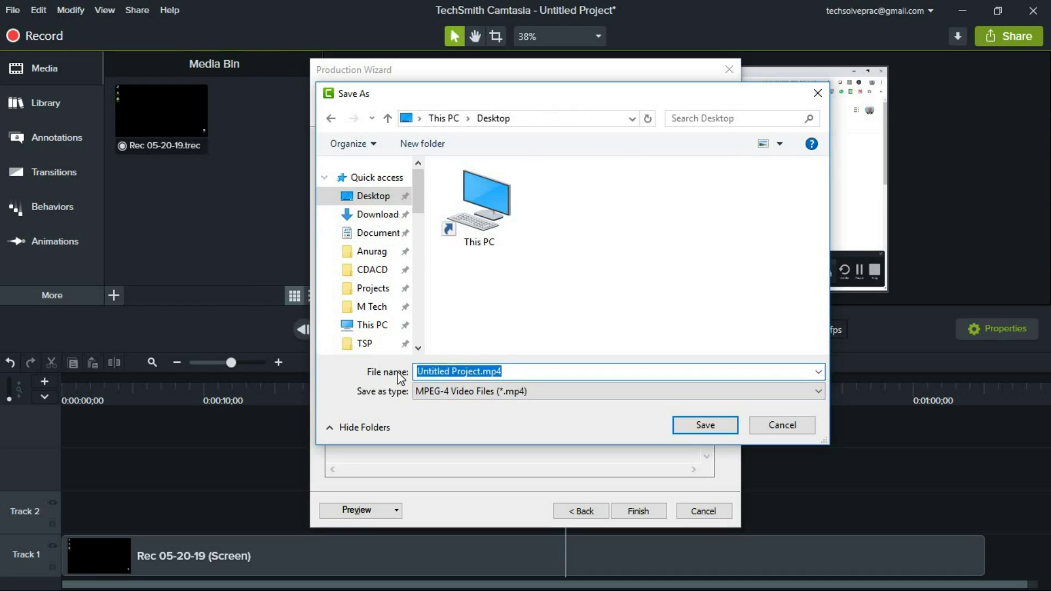
{"action": "key", "text": "End"}
{"action": "key", "text": "Left"}
{"action": "key", "text": "Left"}
{"action": "key", "text": "ctrl+shift+Left"}
{"action": "key", "text": "ctrl+shift+Left"}
{"action": "type", "text": "Techsolveprac"}
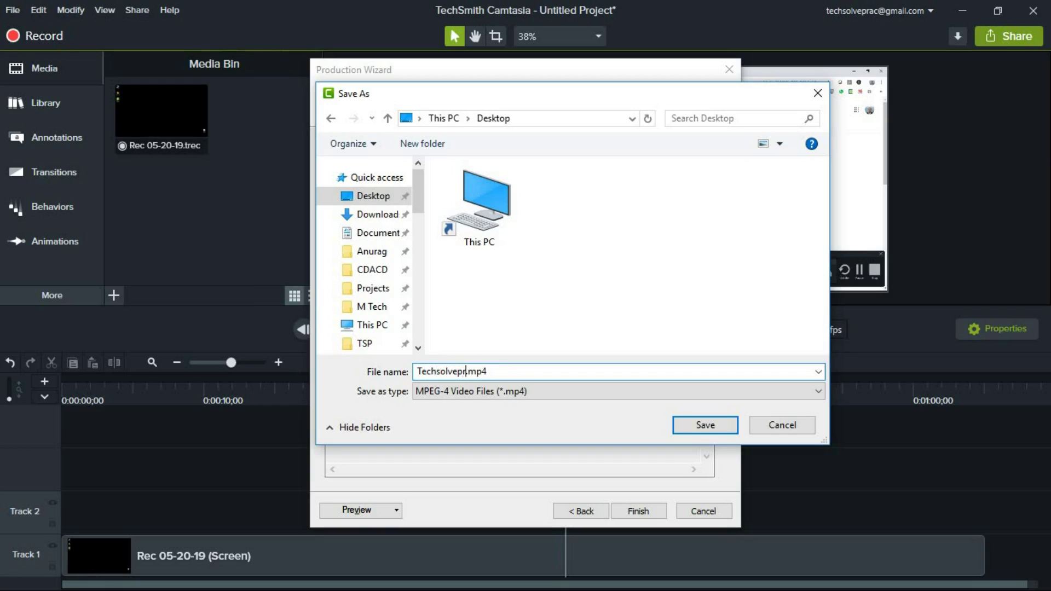
{"action": "left_click", "coordinate": [715, 427]}
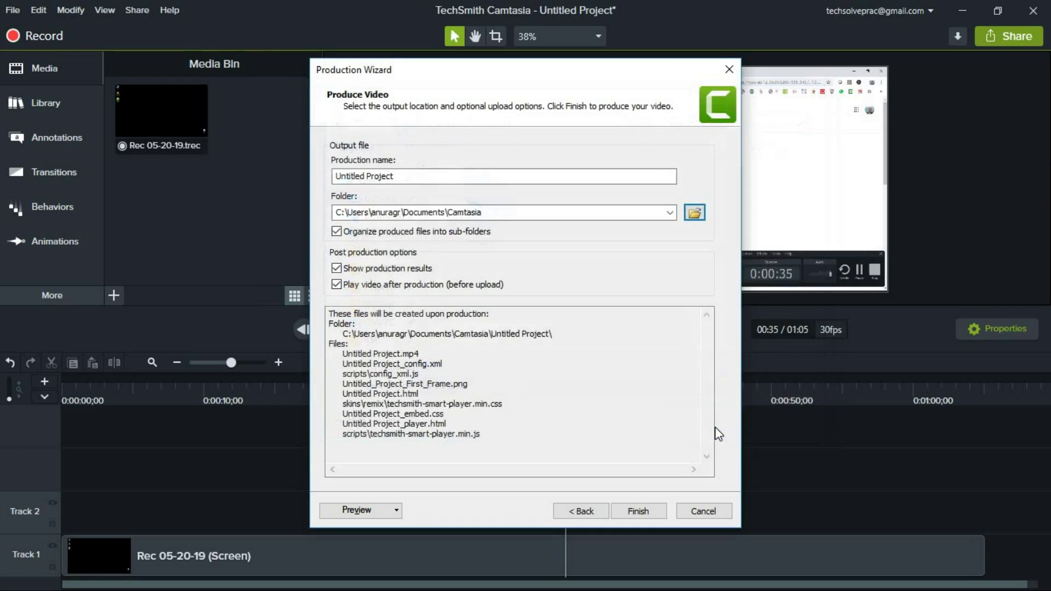
Finish the Production Wizard to render Techsolveprac and open it in Chrome's Smart Player
{"action": "left_click", "coordinate": [647, 512]}
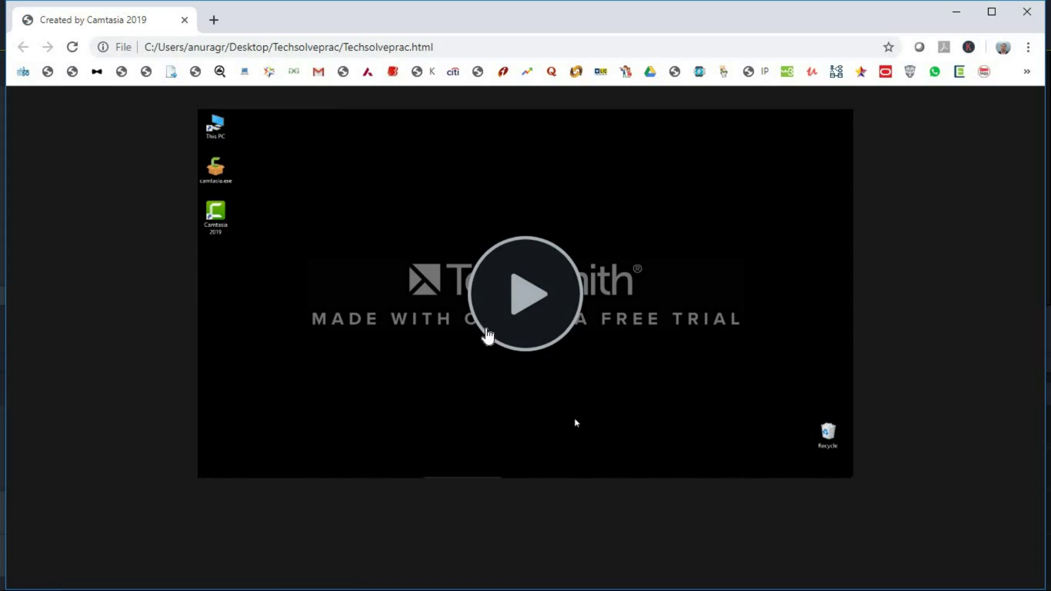
Play the produced video in the Smart Player, jump ahead to about 0:28, then close the preview
{"action": "left_click", "coordinate": [527, 298]}
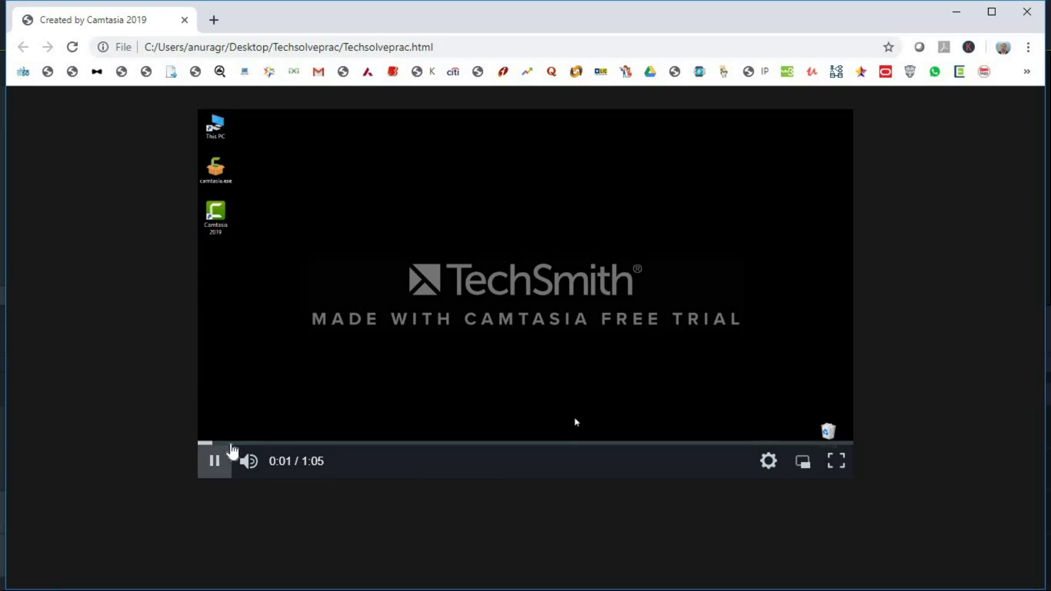
{"action": "left_click_drag", "start_coordinate": [260, 448], "coordinate": [737, 448]}
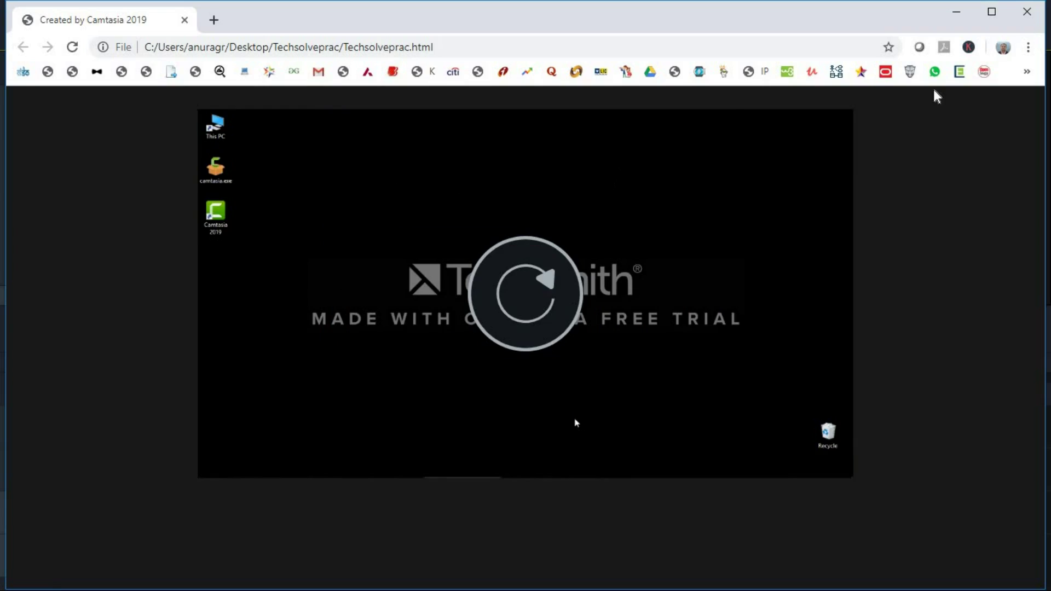
{"action": "left_click", "coordinate": [1032, 12]}
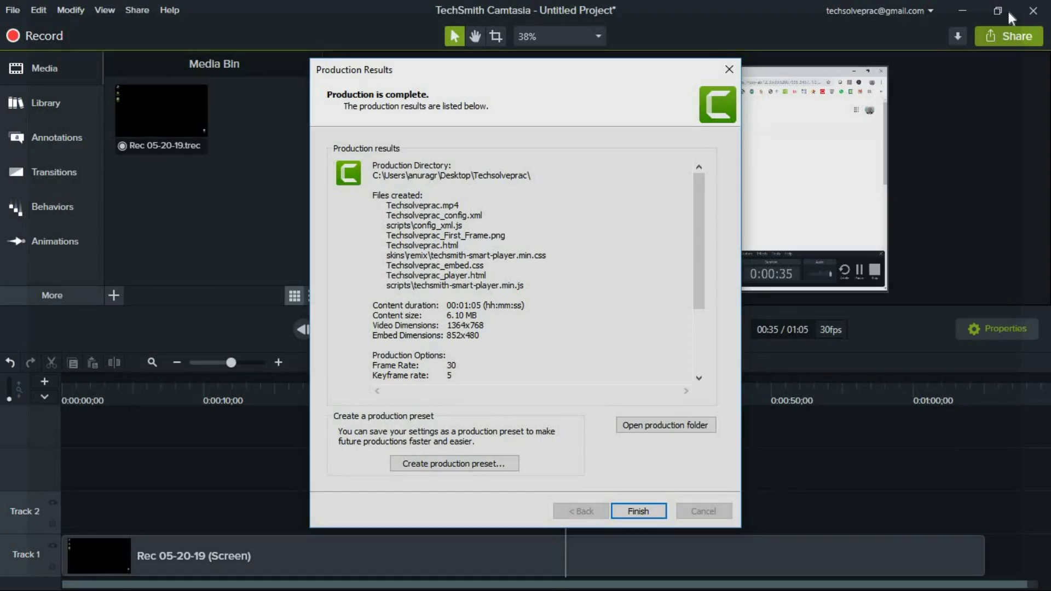
Dismiss Production Results and quit Camtasia without saving Untitled Project.tscproj
{"action": "left_click", "coordinate": [635, 504]}
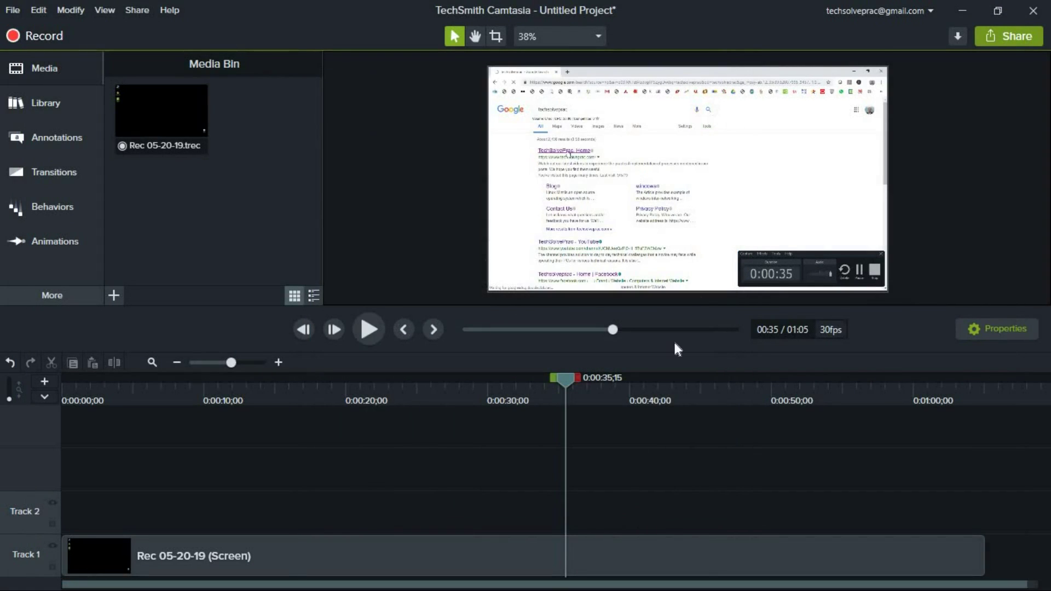
{"action": "left_click", "coordinate": [1033, 11]}
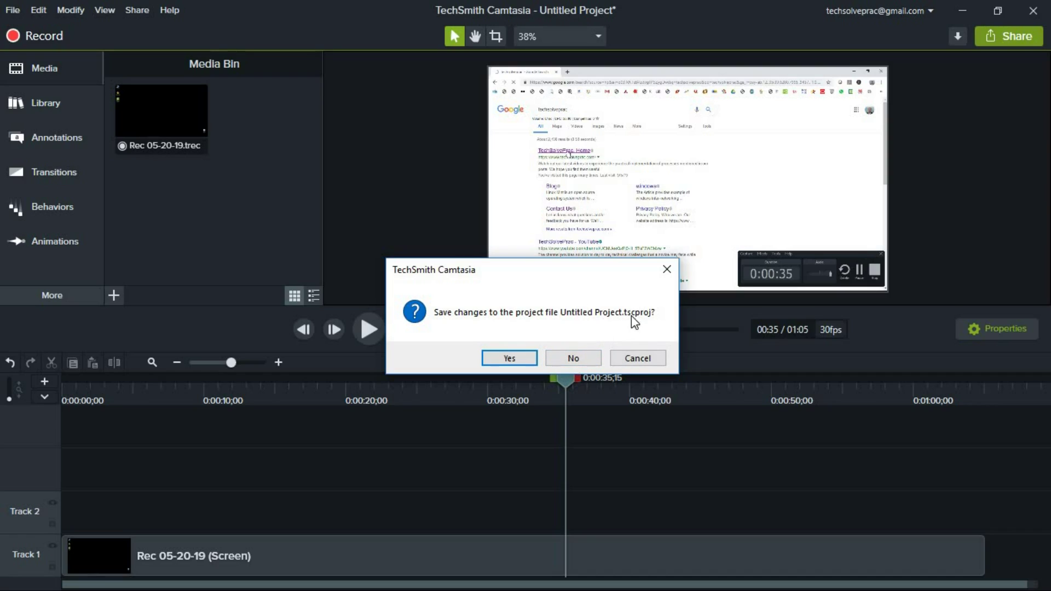
{"action": "left_click", "coordinate": [572, 358]}
{"action": "right_click", "coordinate": [435, 252]}
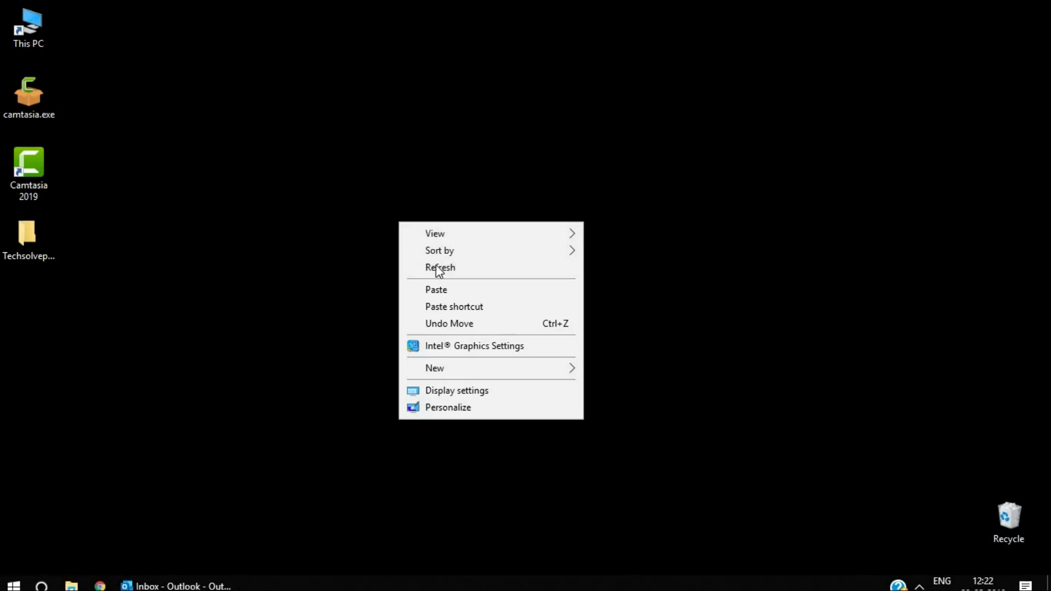
Refresh the desktop and play Techsolveprac.mp4 from the Techsolveprac folder in a maximized VLC
{"action": "left_click", "coordinate": [439, 268]}
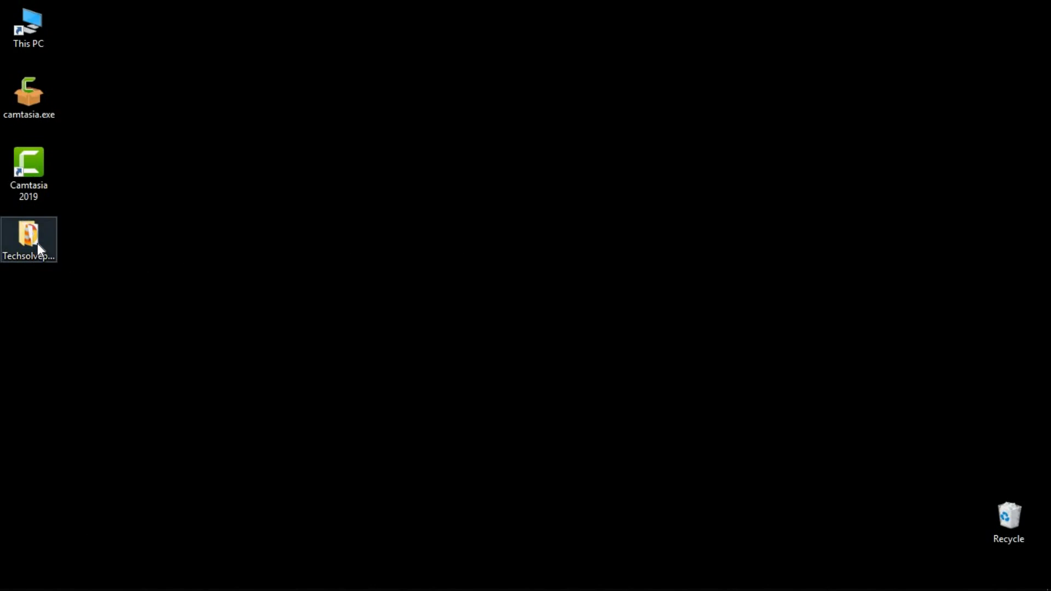
{"action": "double_click", "coordinate": [37, 243]}
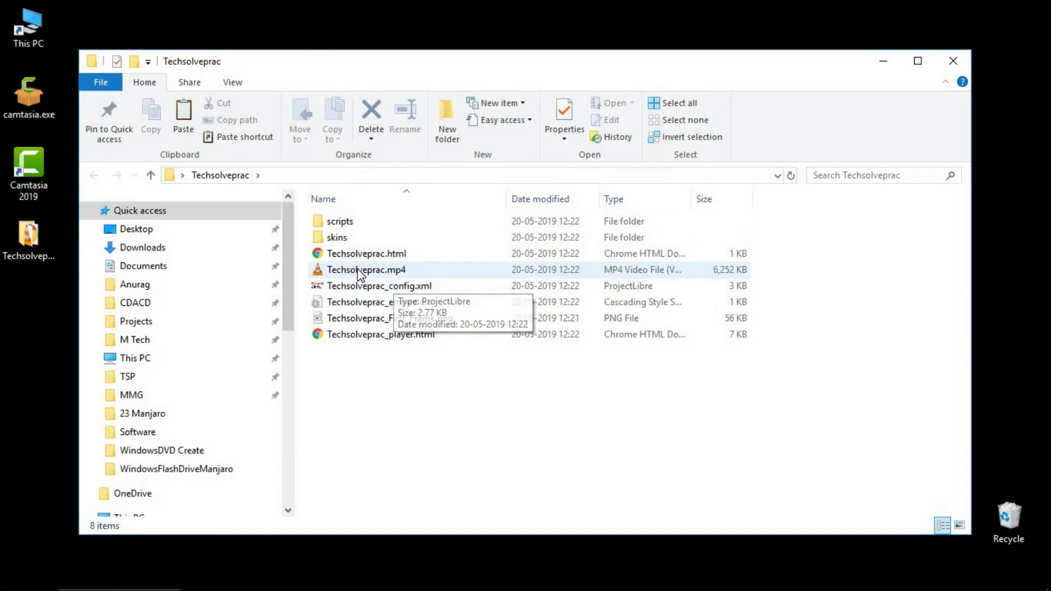
{"action": "left_click", "coordinate": [359, 272]}
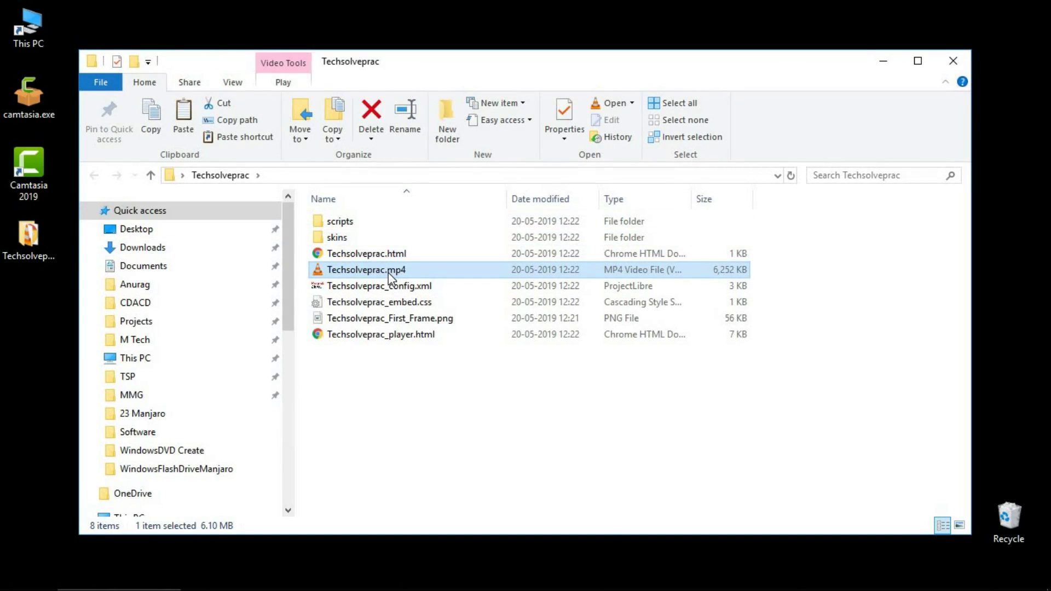
{"action": "right_click", "coordinate": [390, 275]}
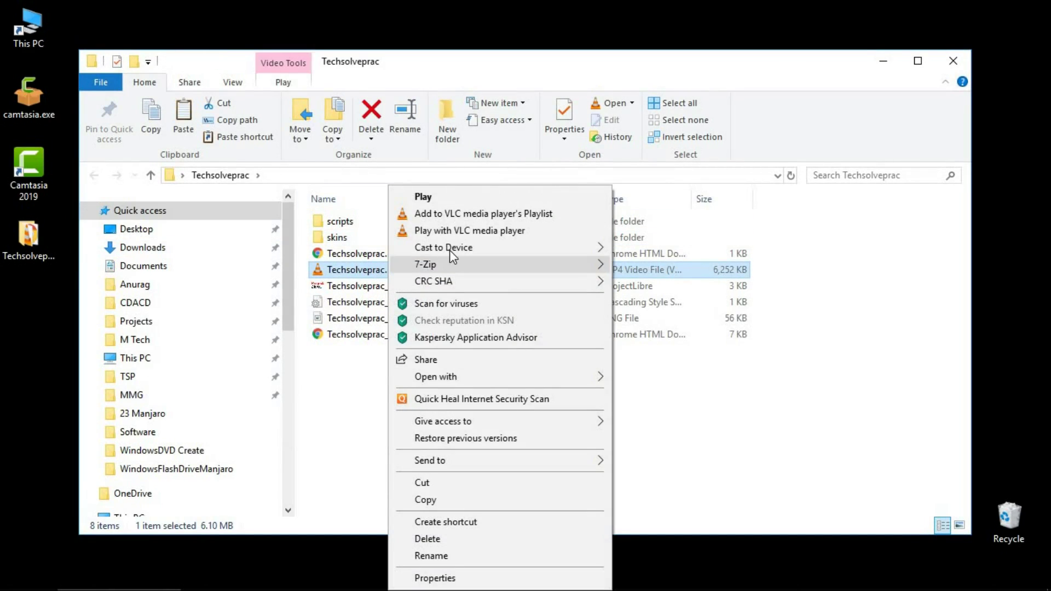
{"action": "left_click", "coordinate": [480, 231]}
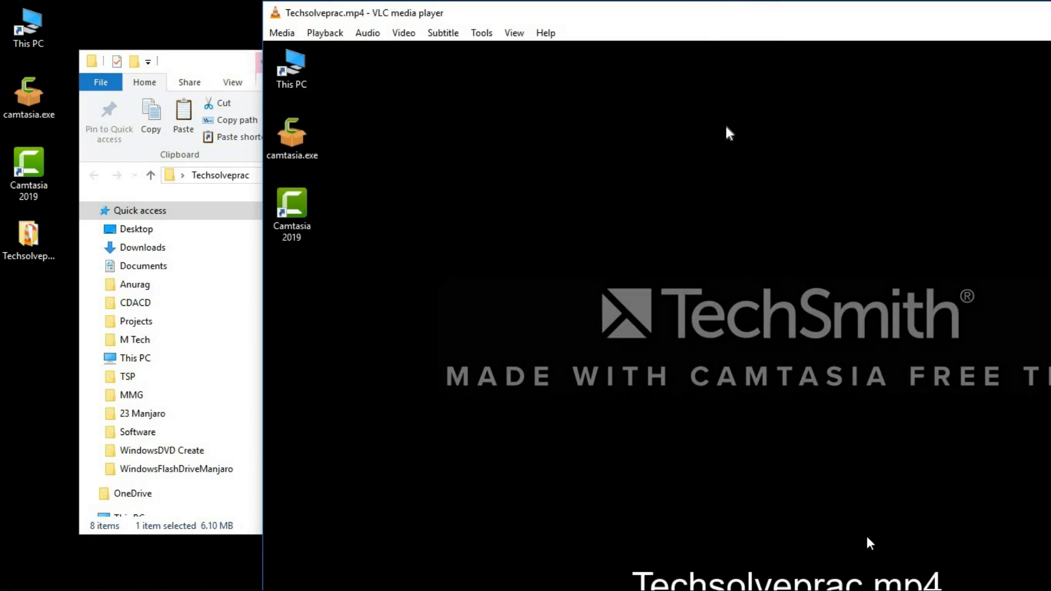
{"action": "left_click_drag", "start_coordinate": [705, 21], "coordinate": [493, 1]}
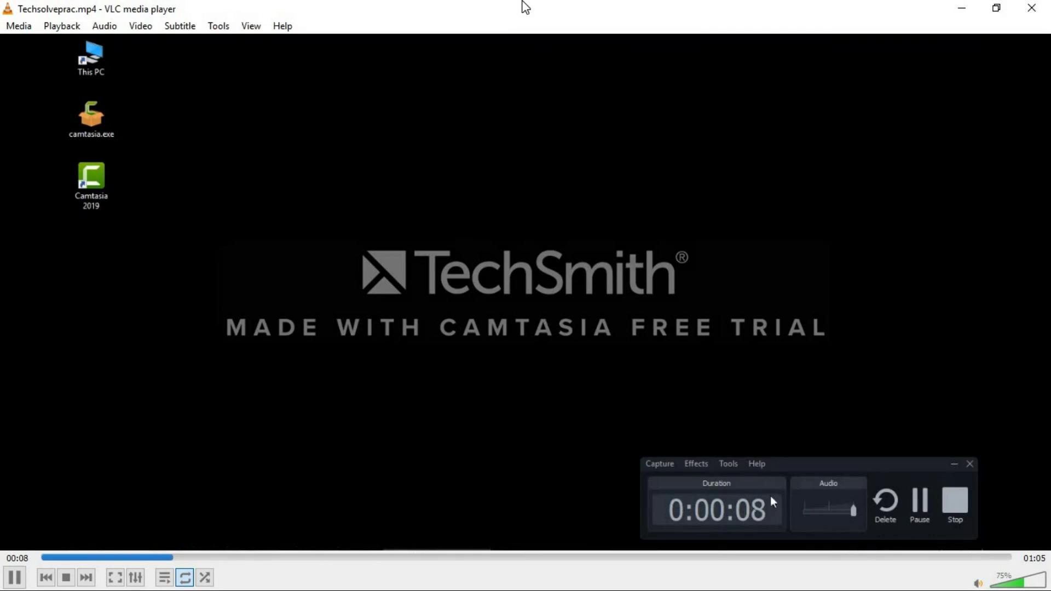
Scrub through Techsolveprac.mp4 from the Google search to the TechSolvePrac site and the 1:05 end
{"action": "left_click", "coordinate": [236, 558]}
{"action": "left_click", "coordinate": [282, 557]}
{"action": "left_click", "coordinate": [339, 558]}
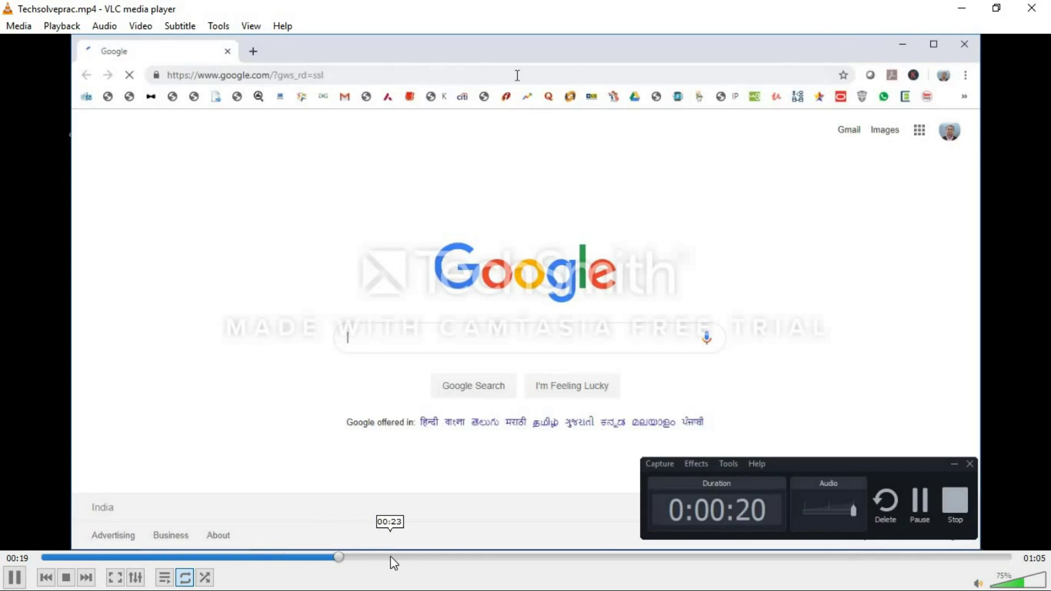
{"action": "left_click", "coordinate": [391, 558]}
{"action": "left_click", "coordinate": [416, 558]}
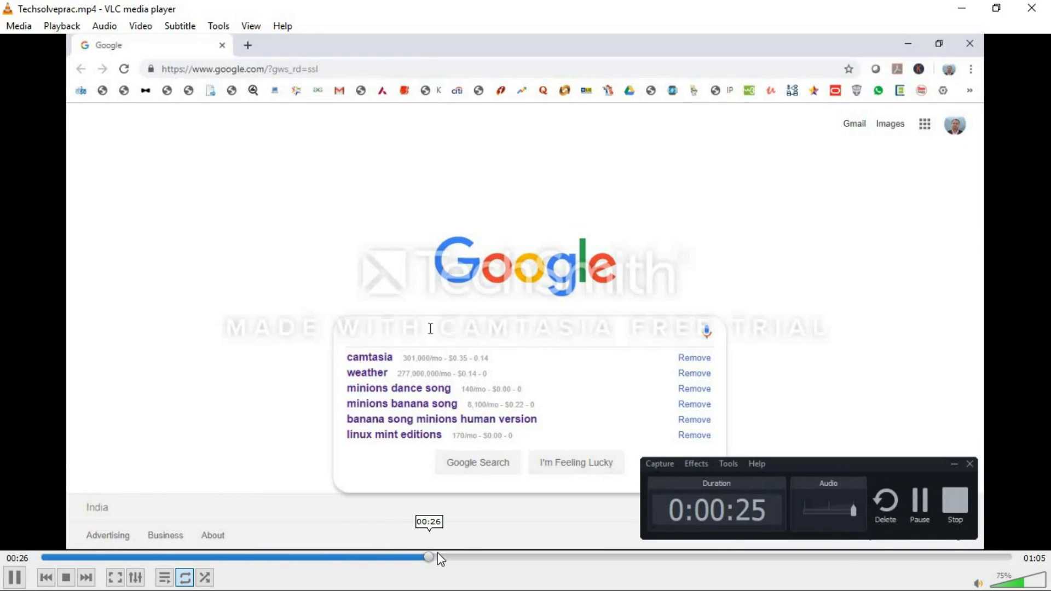
{"action": "left_click", "coordinate": [476, 558]}
{"action": "left_click", "coordinate": [509, 558]}
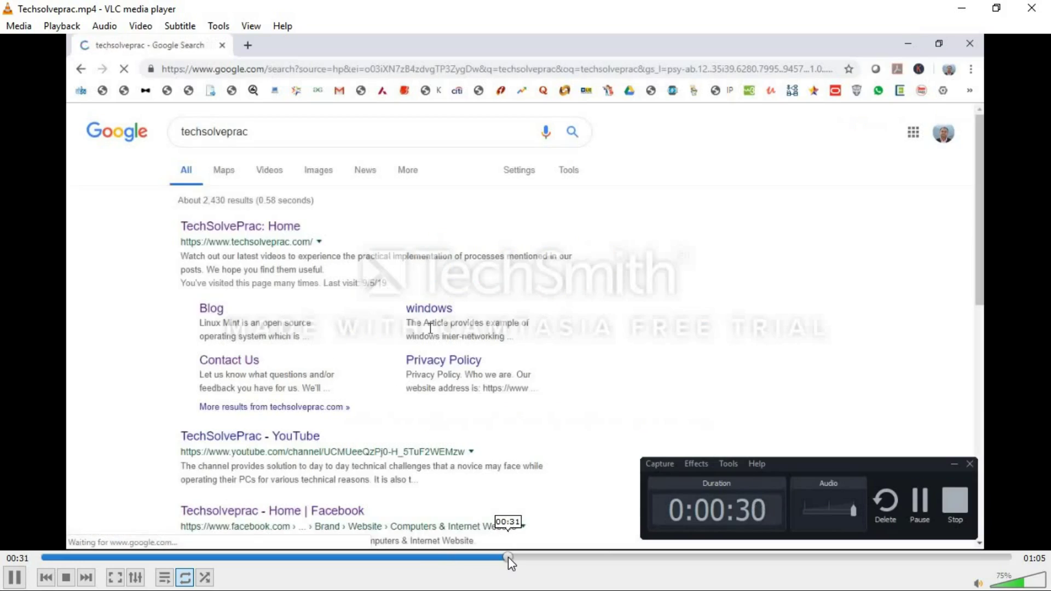
{"action": "left_click", "coordinate": [583, 557]}
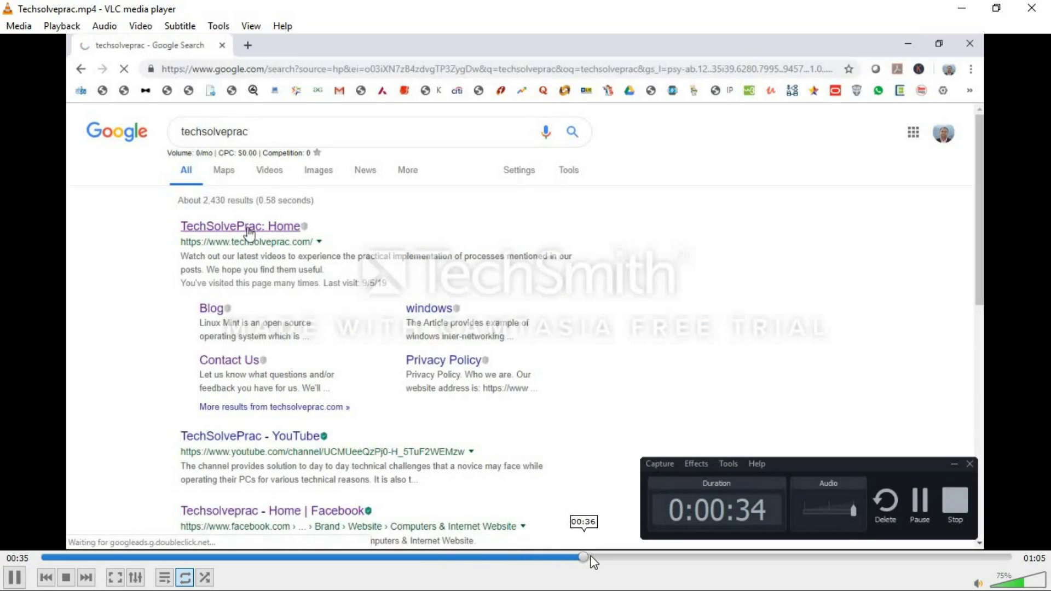
{"action": "left_click_drag", "start_coordinate": [609, 558], "coordinate": [858, 558]}
{"action": "left_click", "coordinate": [971, 559]}
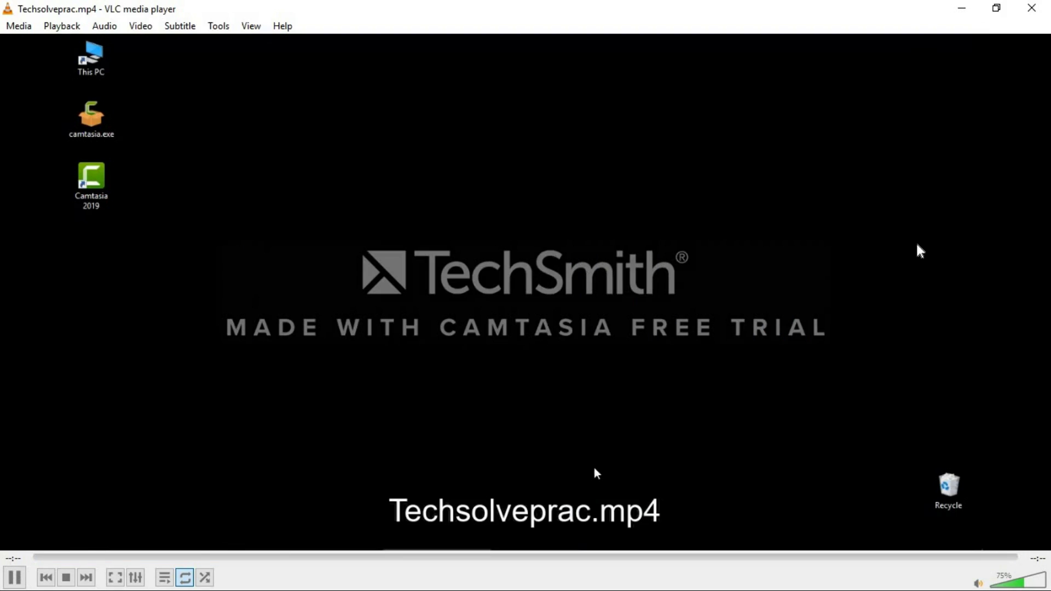
Close VLC and move Techsolveprac.mp4 out of its folder onto the Desktop with Cut and Paste
{"action": "left_click", "coordinate": [1032, 8]}
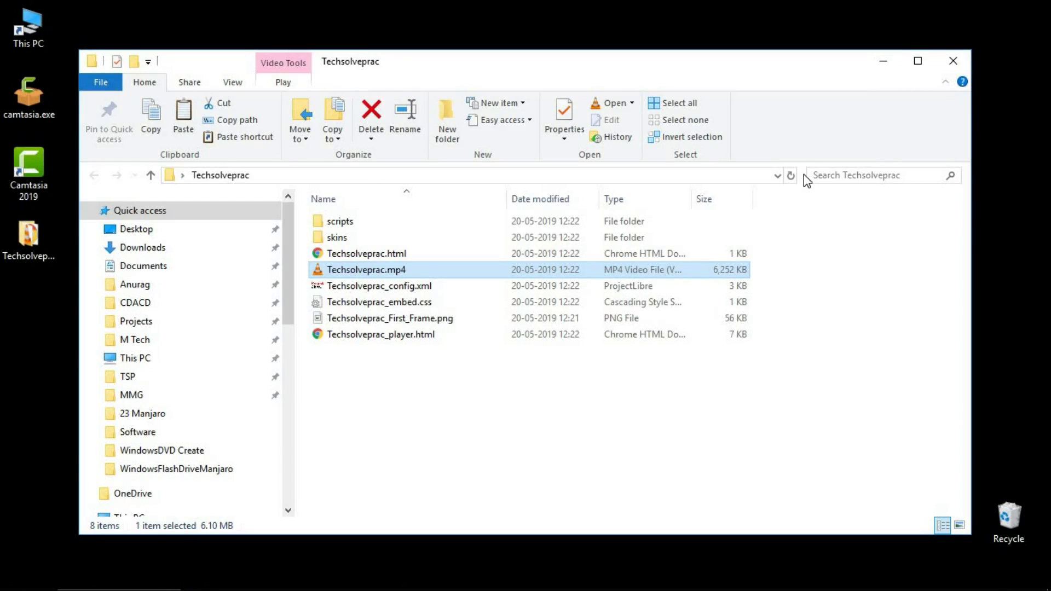
{"action": "right_click", "coordinate": [518, 271]}
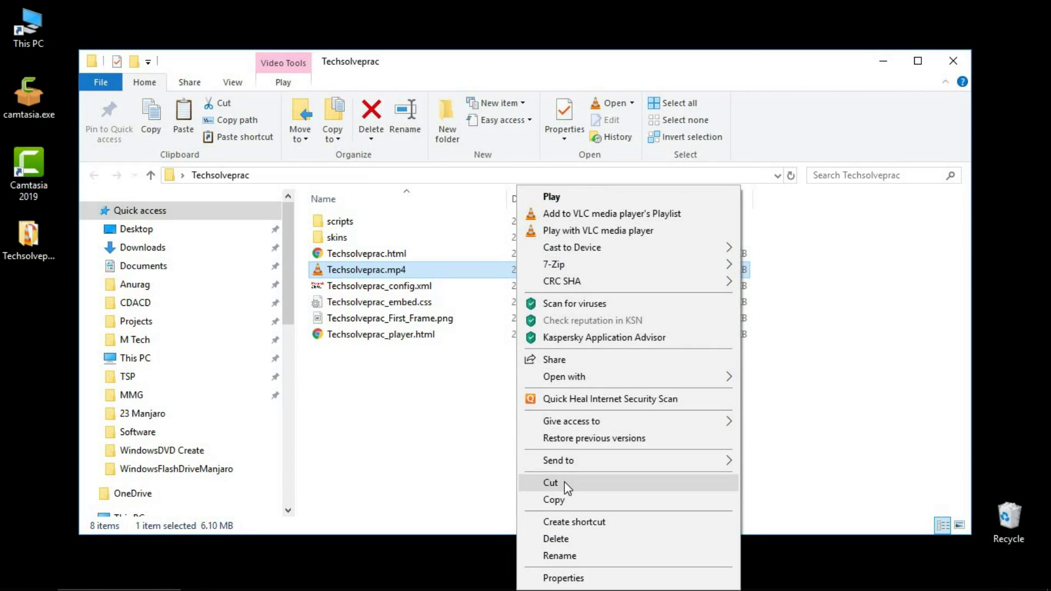
{"action": "left_click", "coordinate": [568, 484]}
{"action": "right_click", "coordinate": [28, 363]}
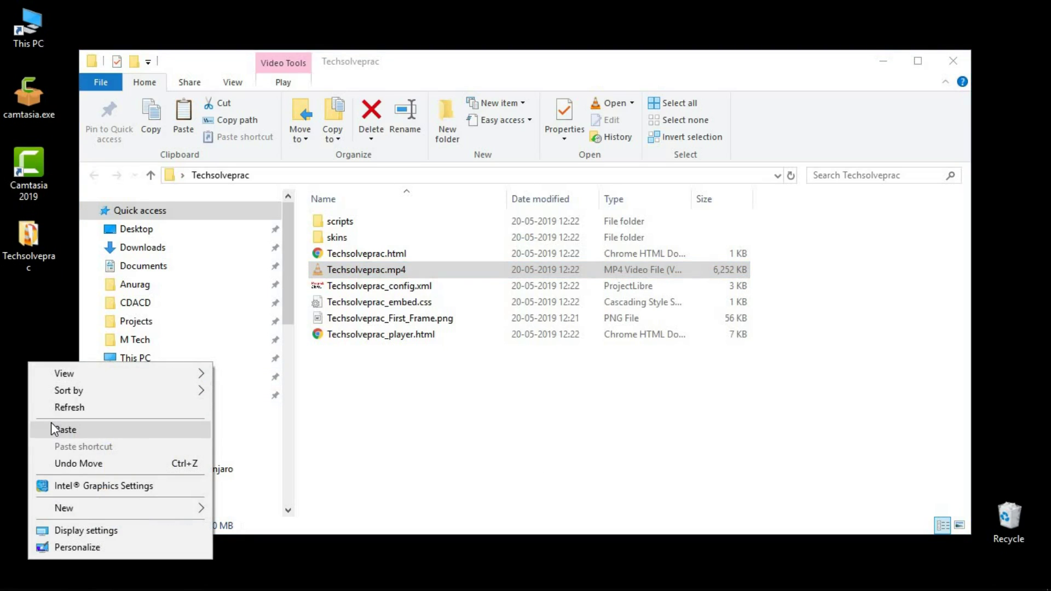
{"action": "left_click", "coordinate": [54, 429]}
Close the folder window, refresh the desktop and open the desktop Techsolveprac.mp4 in VLC
{"action": "left_click", "coordinate": [952, 62]}
{"action": "right_click", "coordinate": [580, 170]}
{"action": "left_click", "coordinate": [662, 214]}
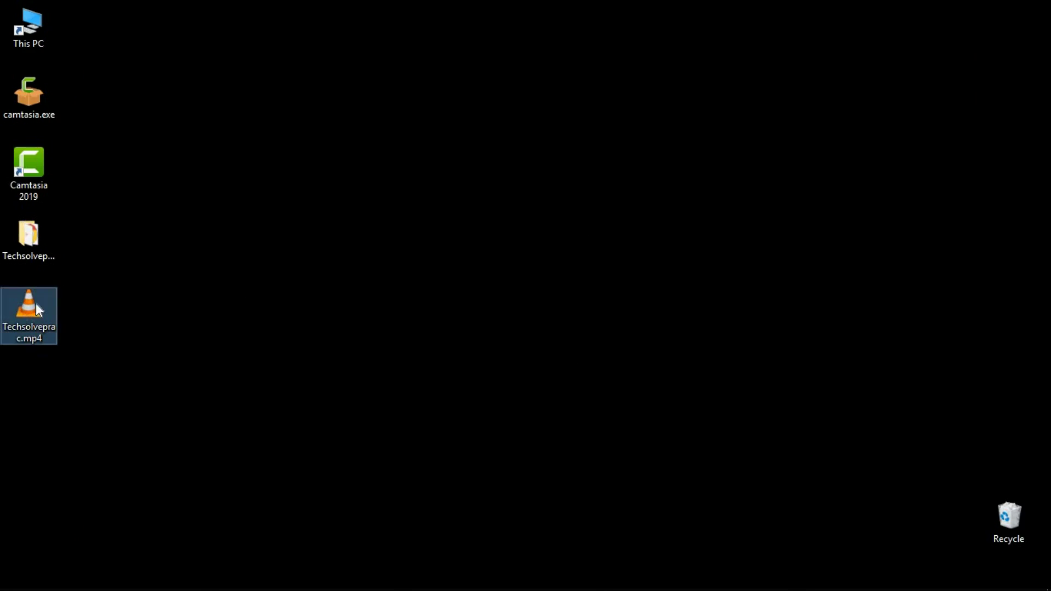
{"action": "left_click", "coordinate": [16, 329]}
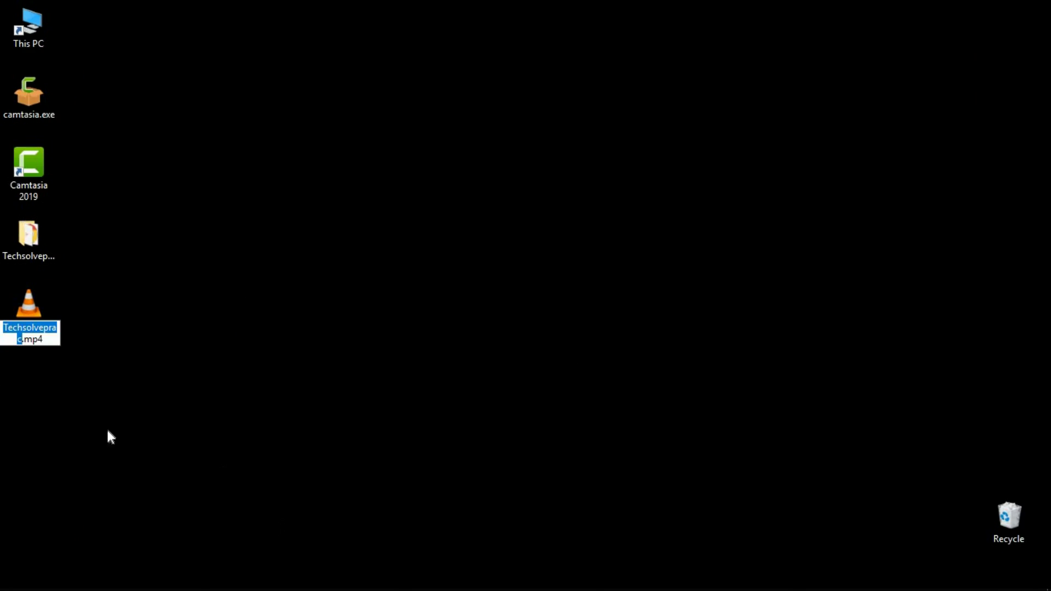
{"action": "double_click", "coordinate": [42, 296]}
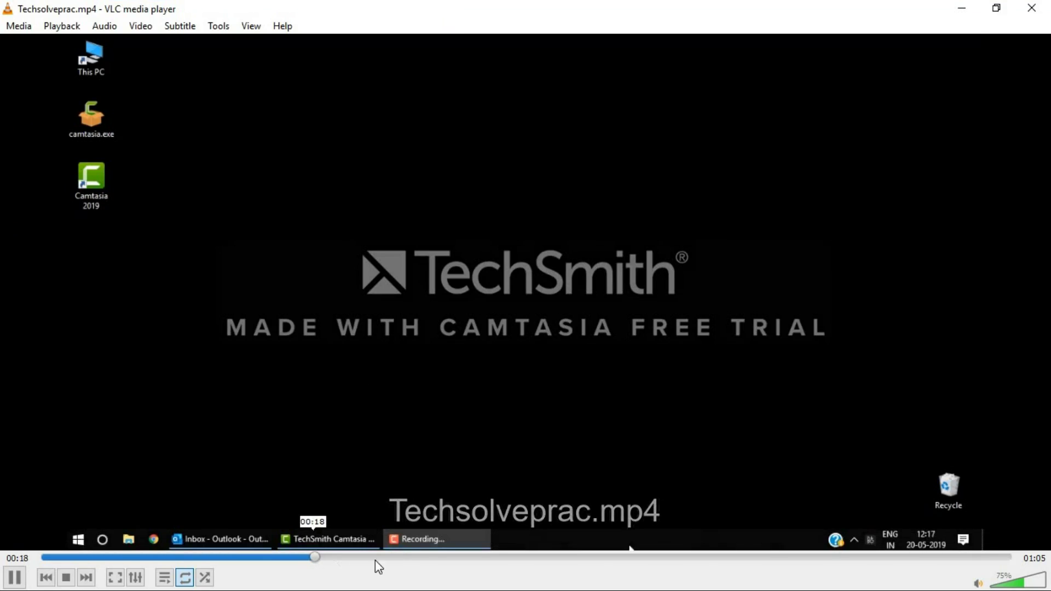
Skim the desktop copy through the Google and TechSolvePrac pages to about 0:40, then close VLC
{"action": "left_click", "coordinate": [403, 558]}
{"action": "left_click", "coordinate": [487, 556]}
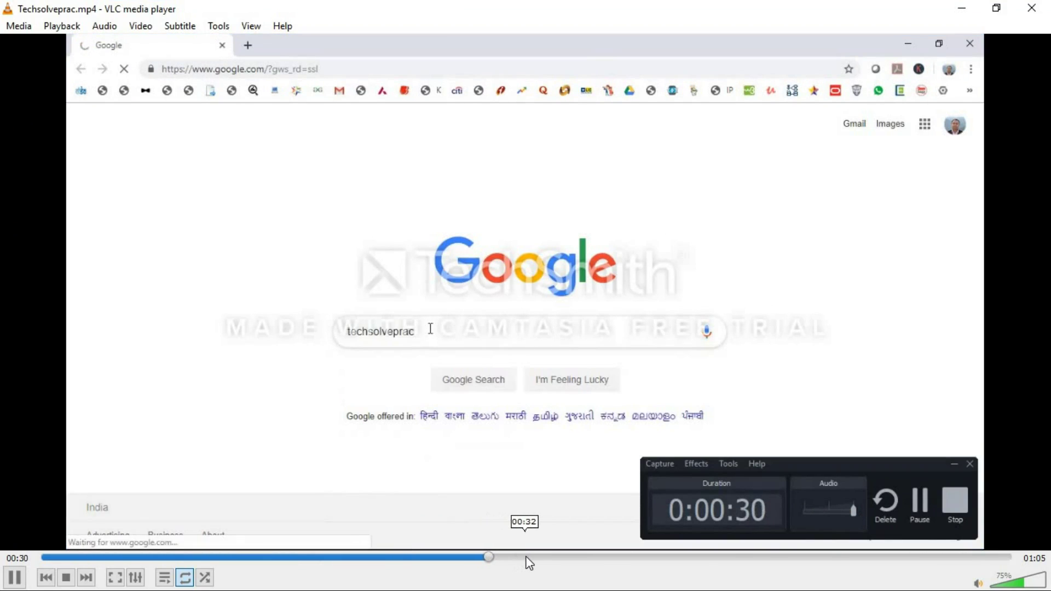
{"action": "left_click", "coordinate": [550, 557]}
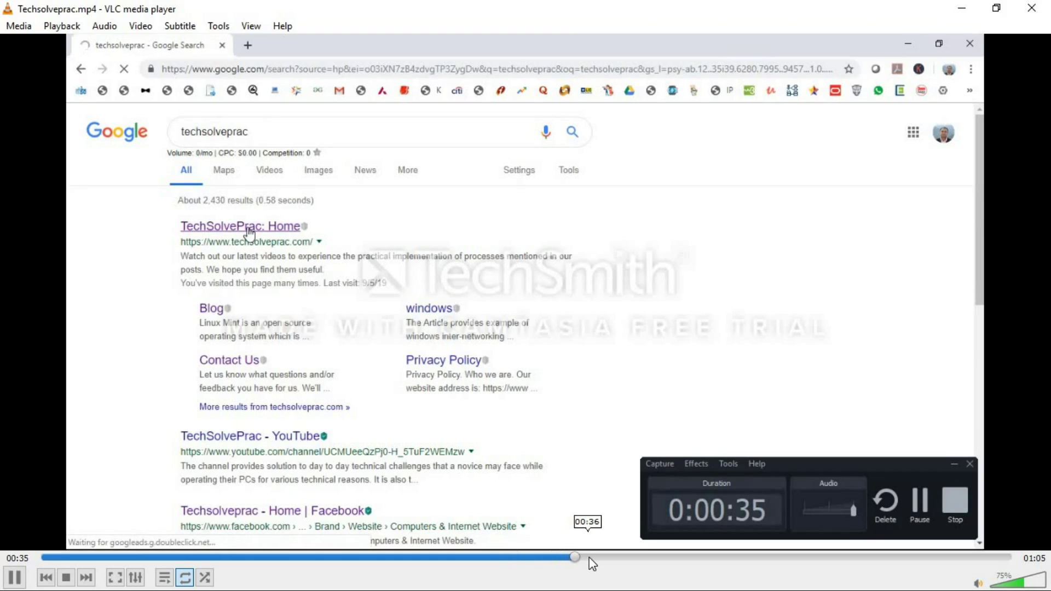
{"action": "left_click", "coordinate": [618, 558]}
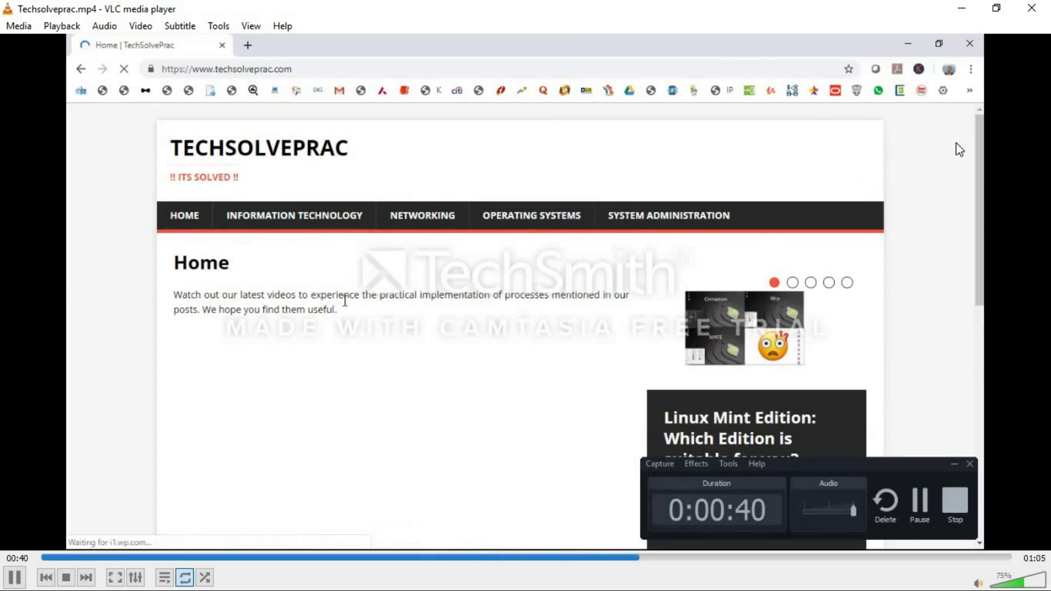
{"action": "left_click", "coordinate": [1046, 8]}
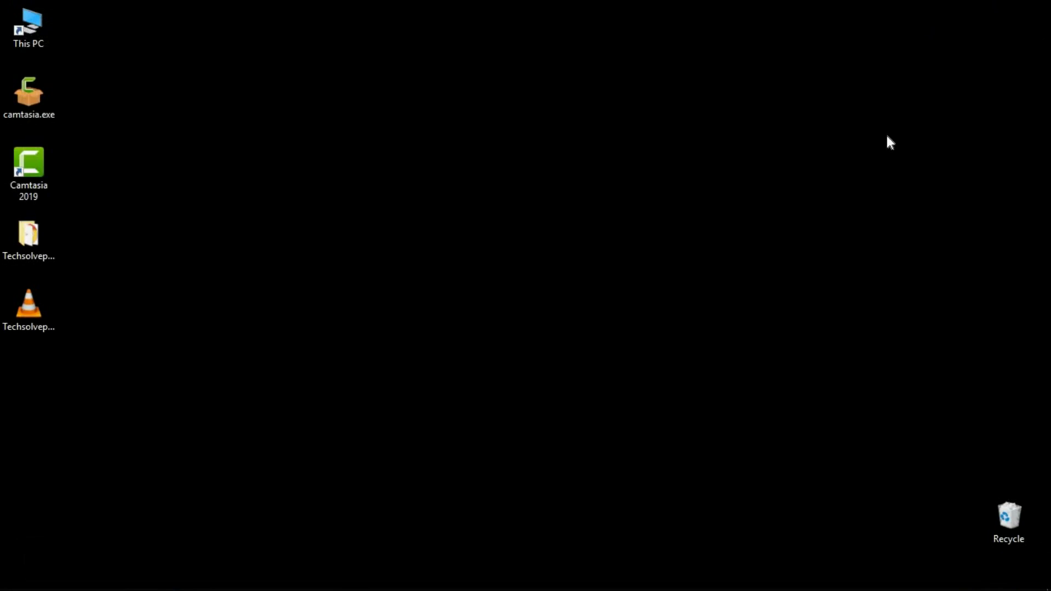